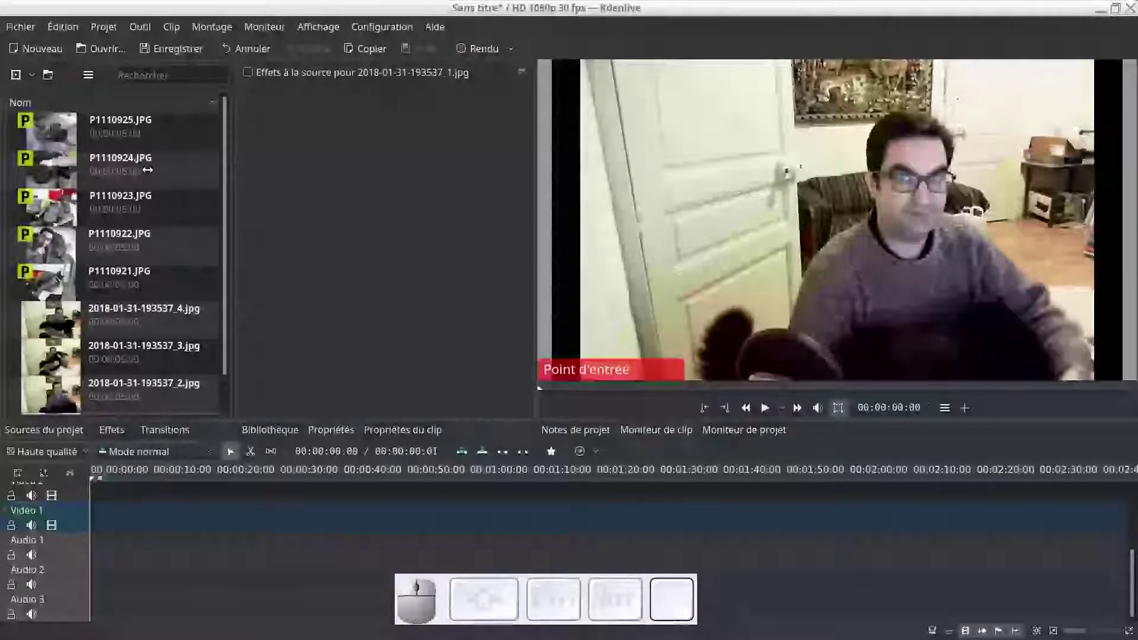
pyautogui.click(72, 183)
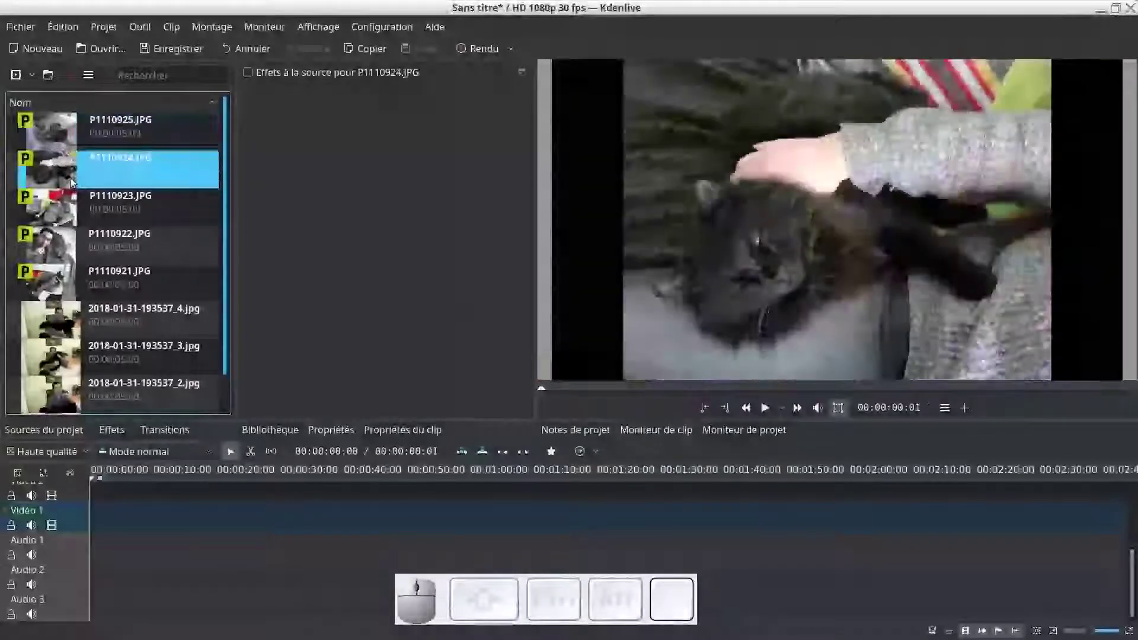
pyautogui.click(70, 181)
pyautogui.click(68, 208)
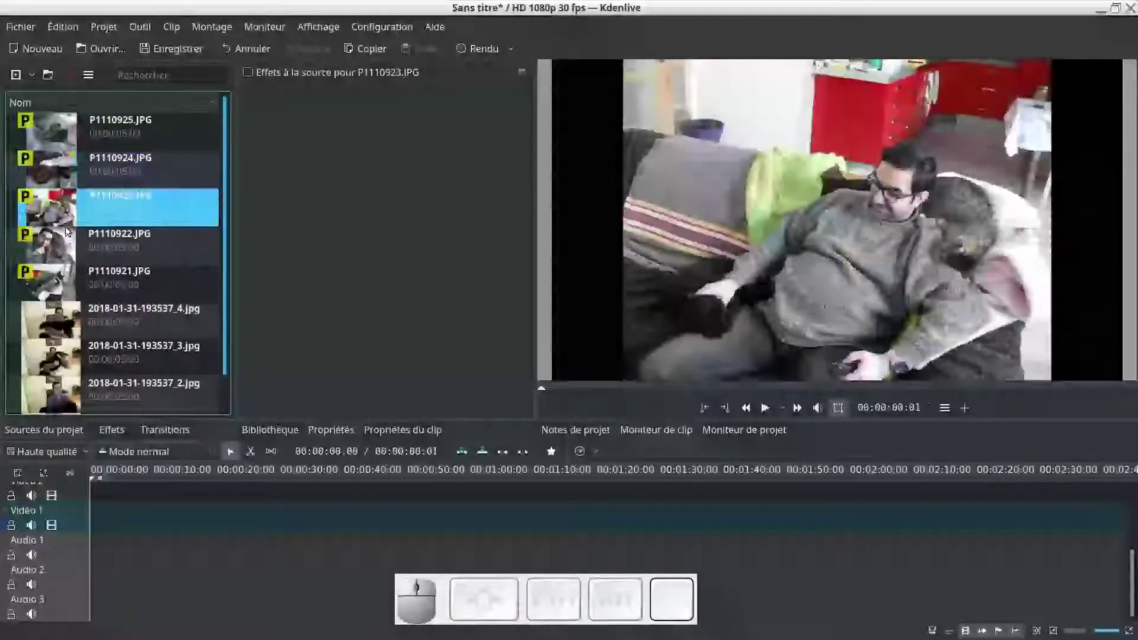
pyautogui.click(66, 242)
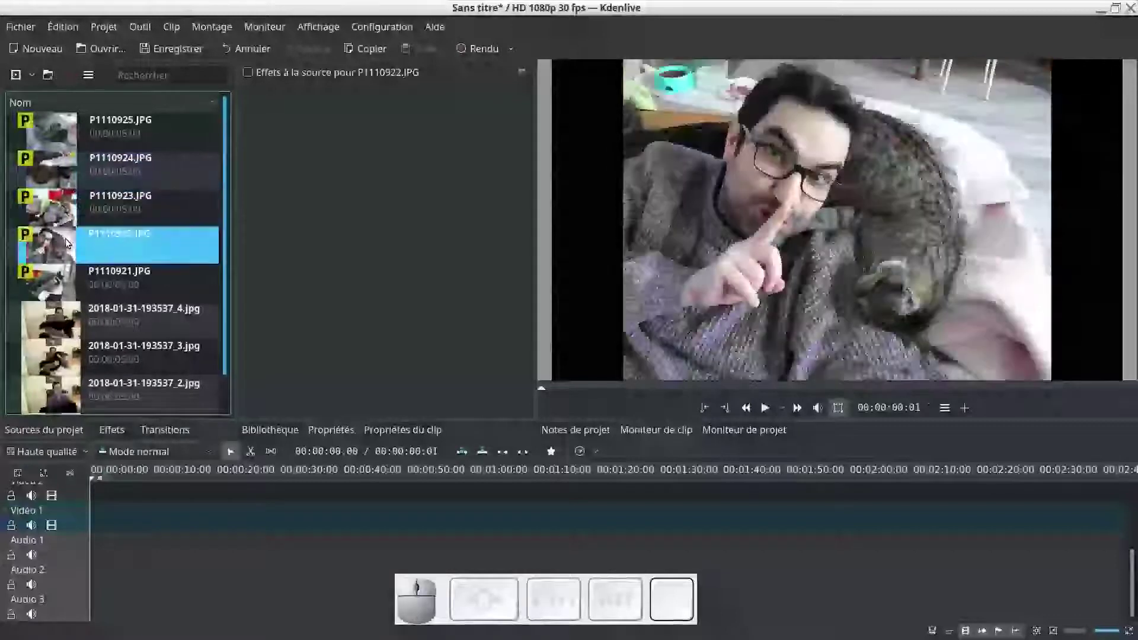
pyautogui.click(91, 278)
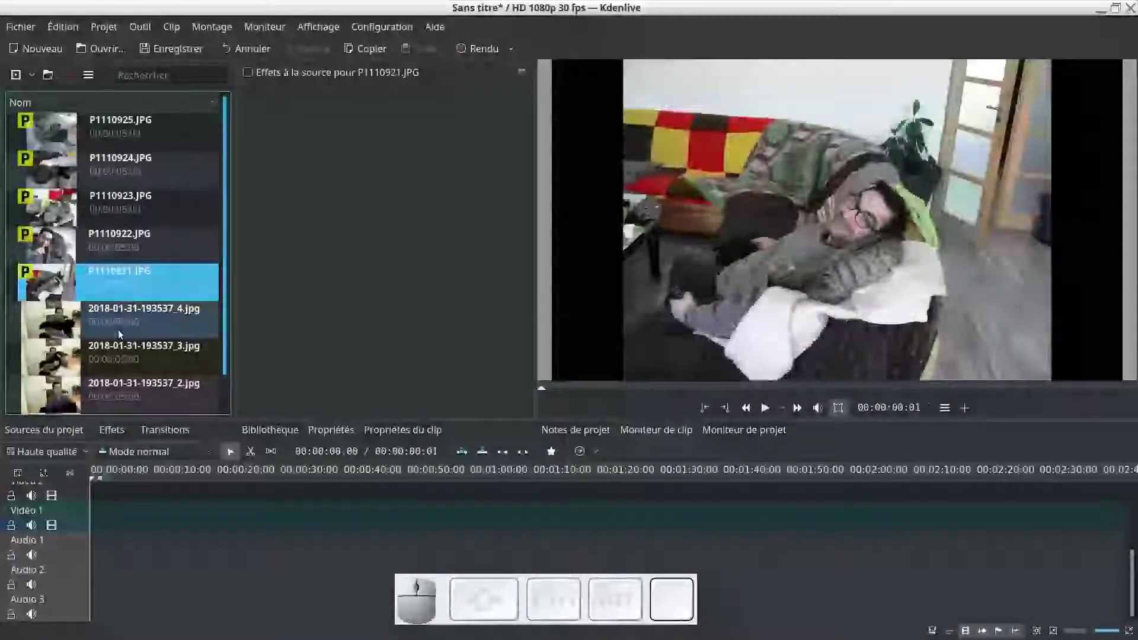
pyautogui.click(116, 322)
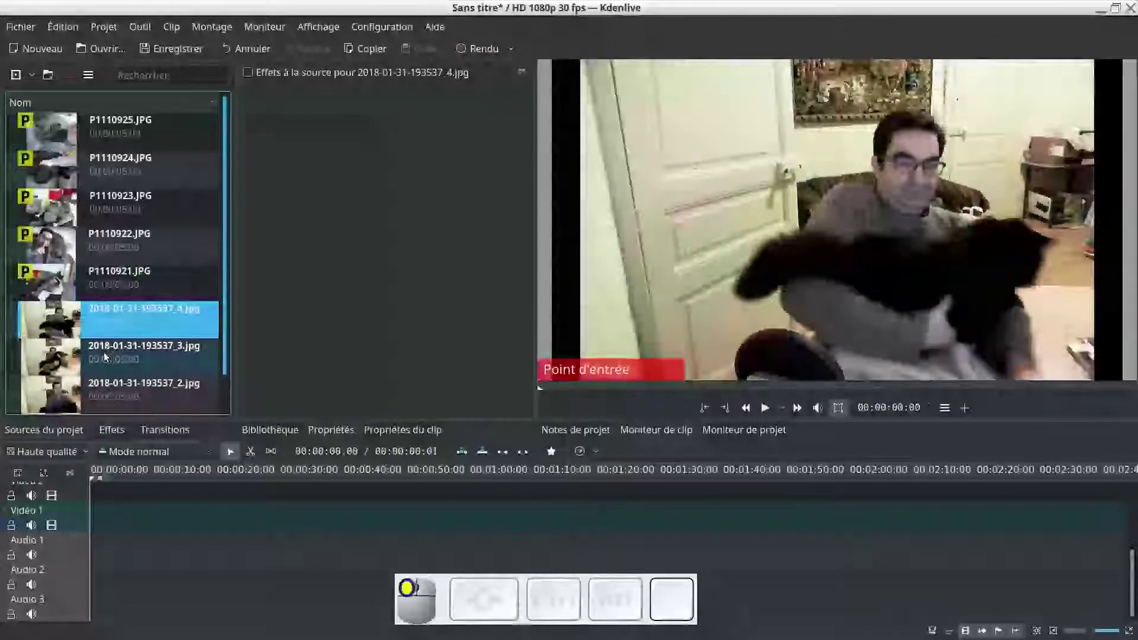
pyautogui.click(110, 348)
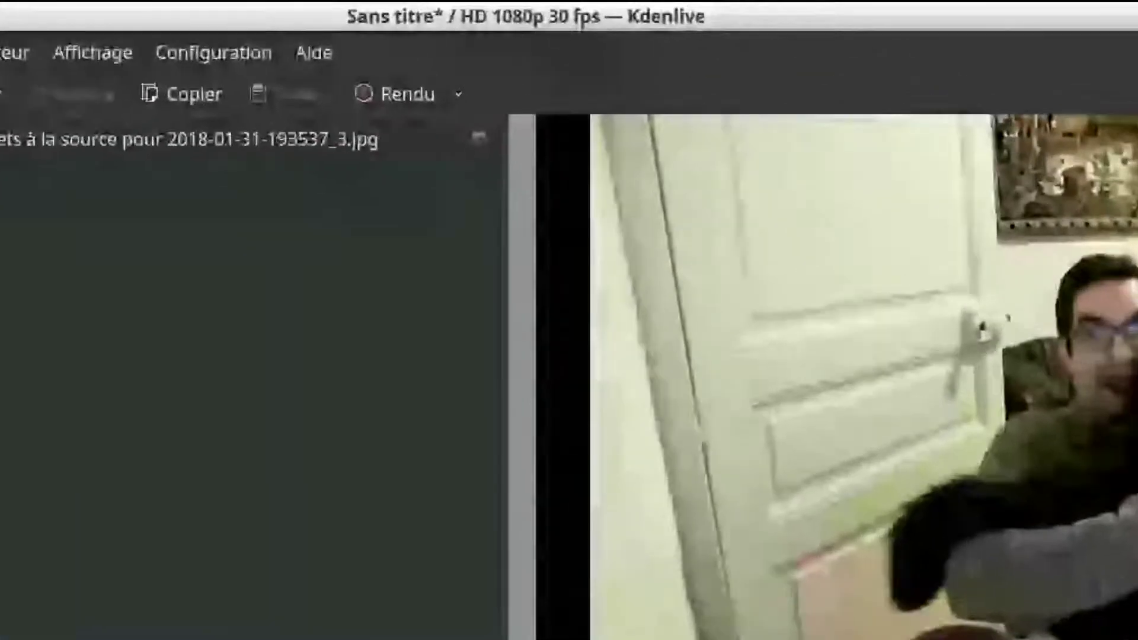
pyautogui.press('Down')
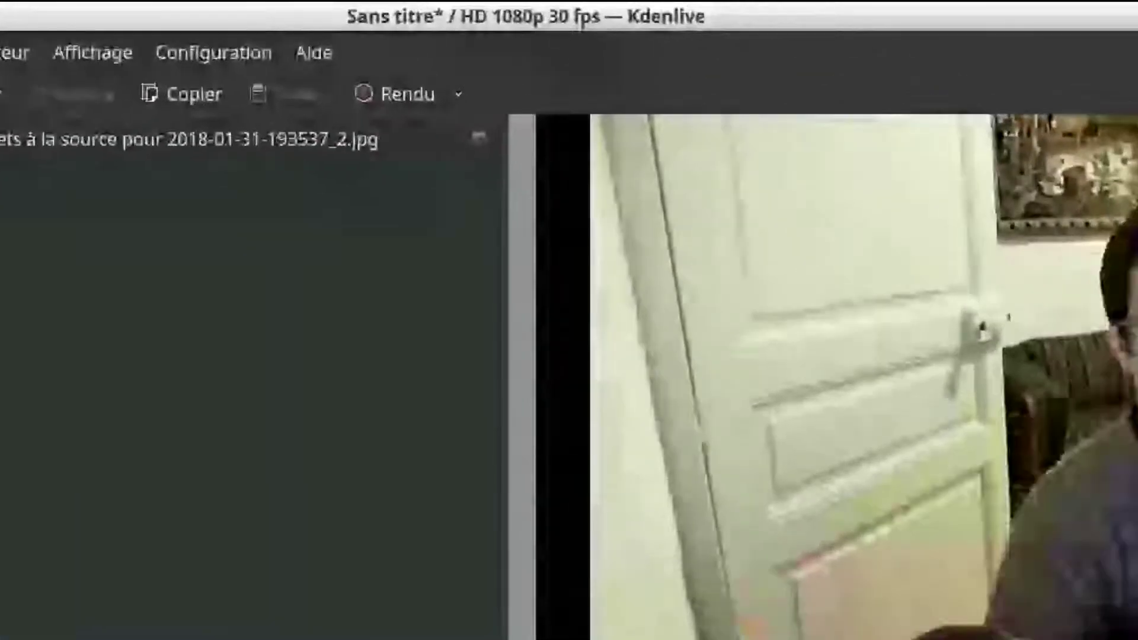
# - Examine the default duration for image clips in the general settings and cancel without changing anything
pyautogui.click(202, 54)
pyautogui.click(251, 563)
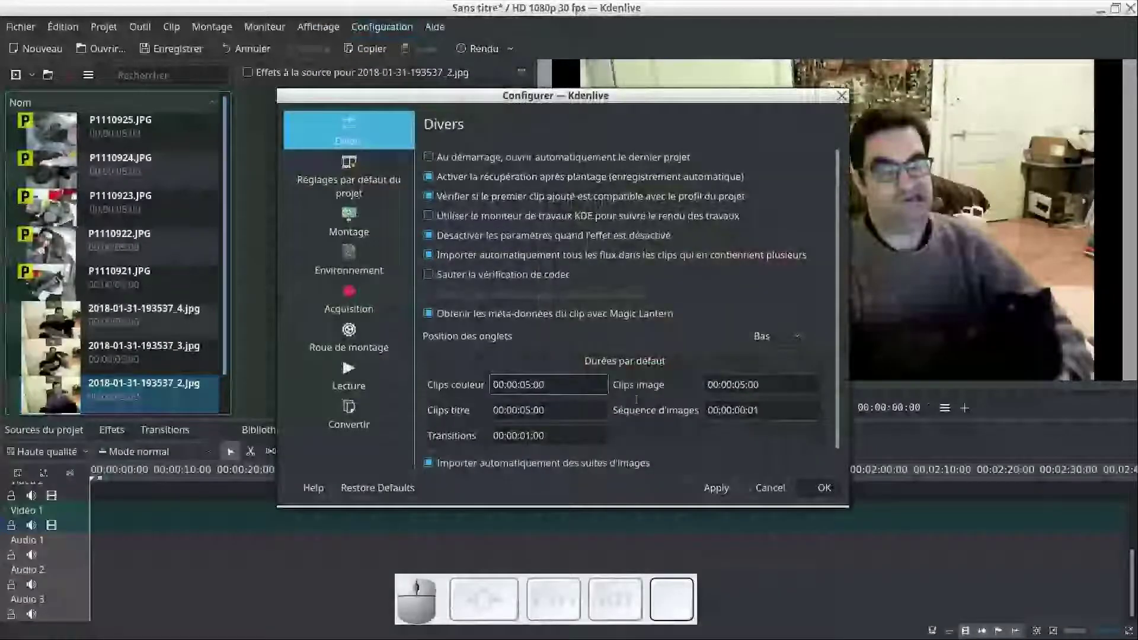
pyautogui.click(665, 384)
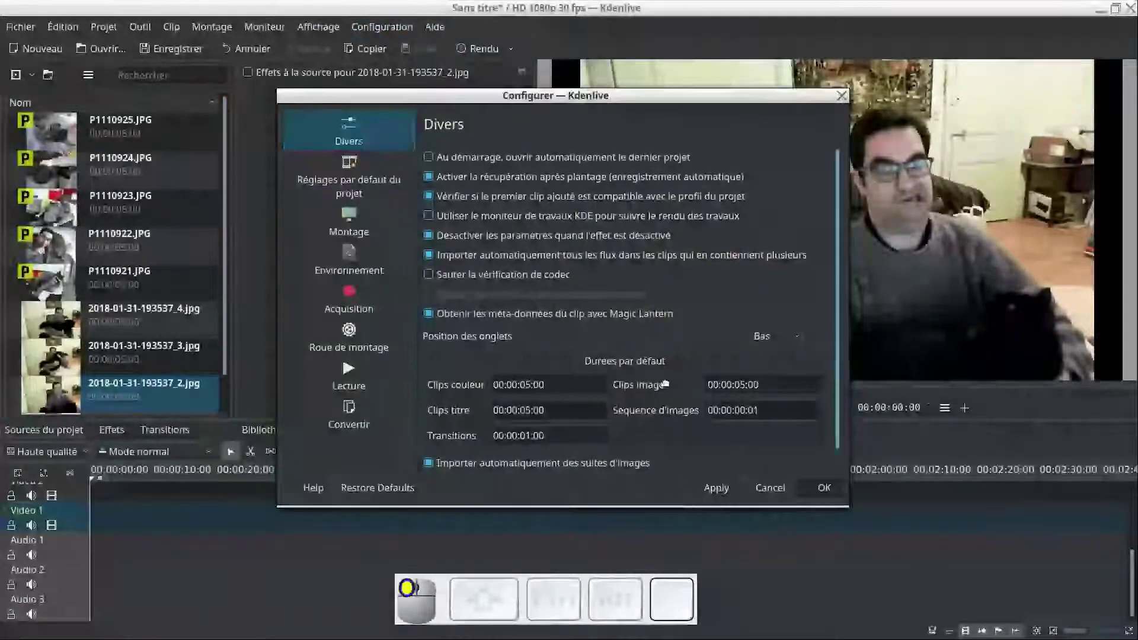
pyautogui.moveTo(665, 384); pyautogui.dragTo(673, 382)
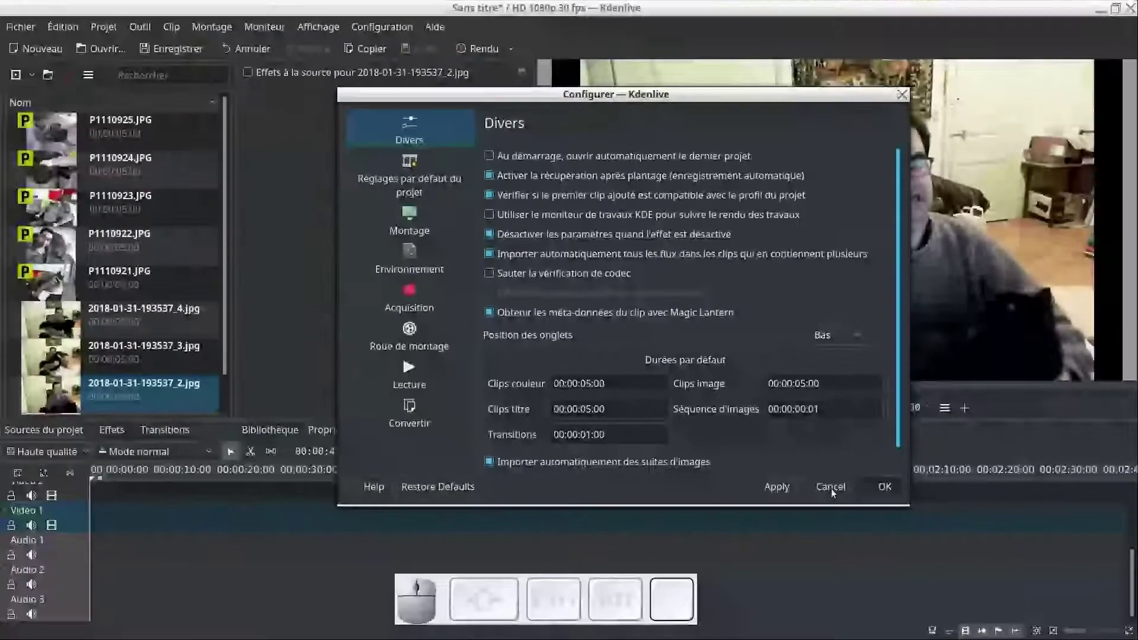
pyautogui.click(869, 528)
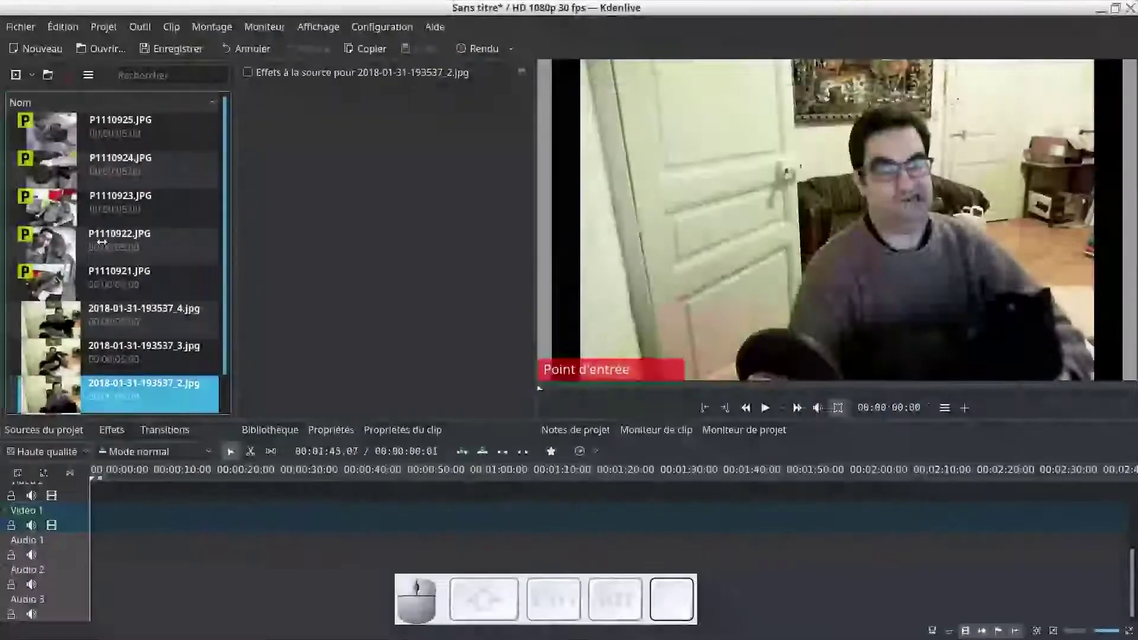
# - Place P1110925.JPG at the very start of the Vidéo 1 track
pyautogui.click(98, 119)
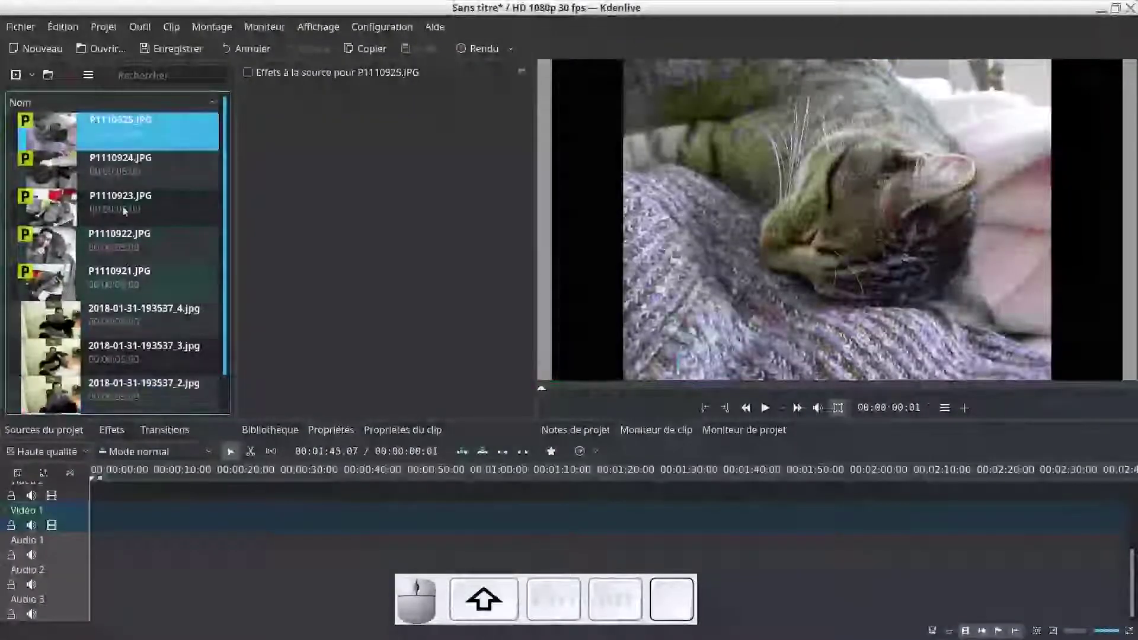
pyautogui.moveTo(70, 129); pyautogui.dragTo(98, 524)
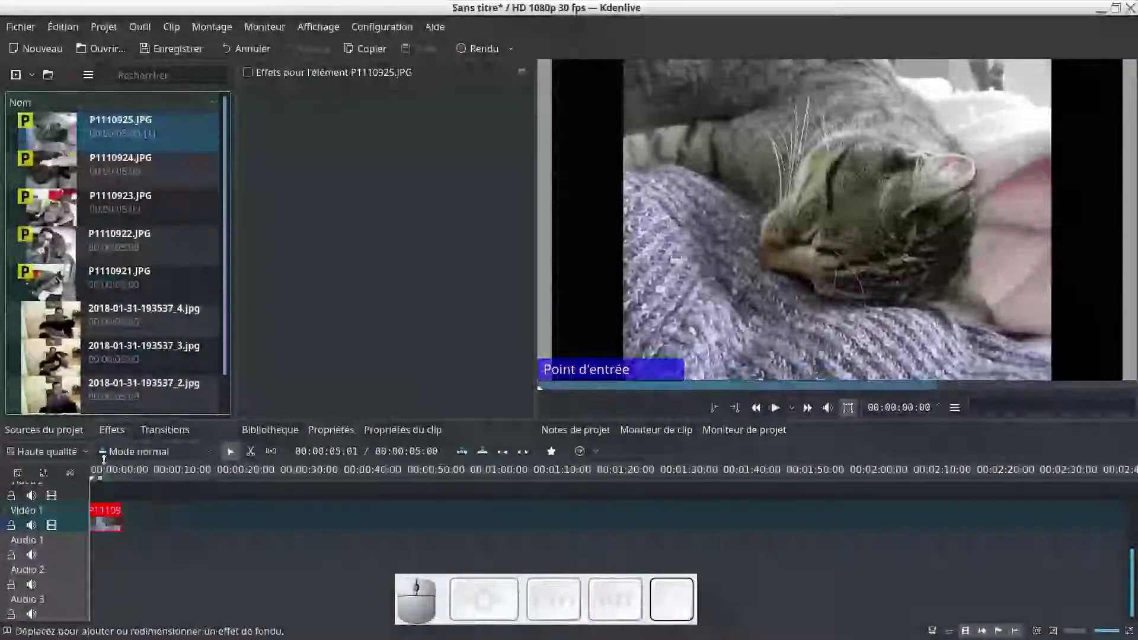
pyautogui.scroll(3, 139, 532)
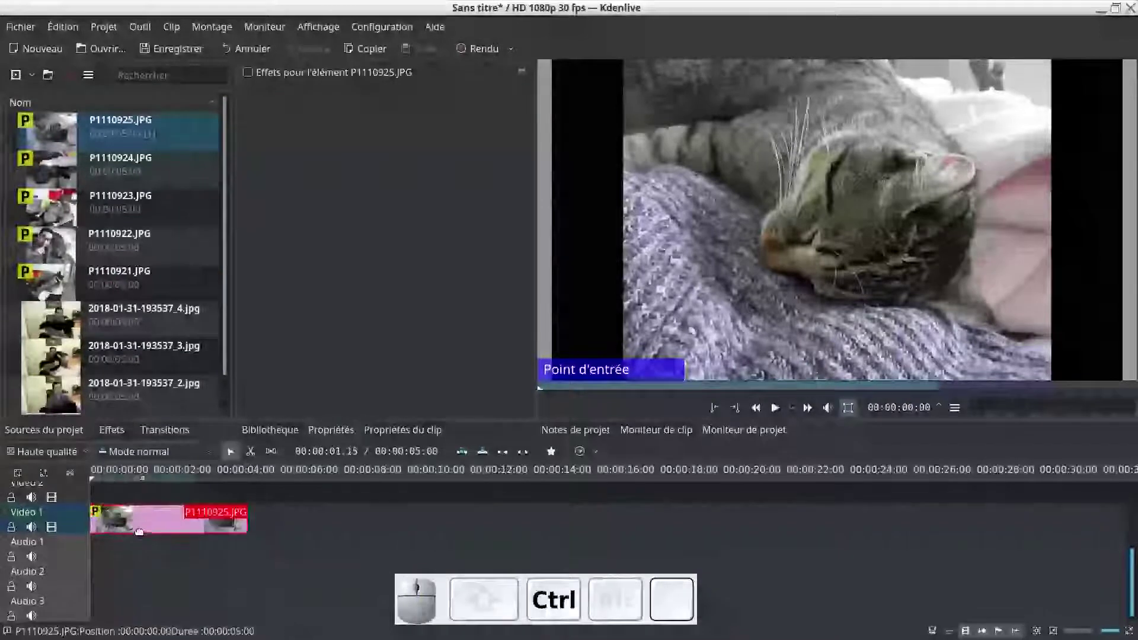
pyautogui.scroll(3, 139, 532)
pyautogui.rightClick(297, 514)
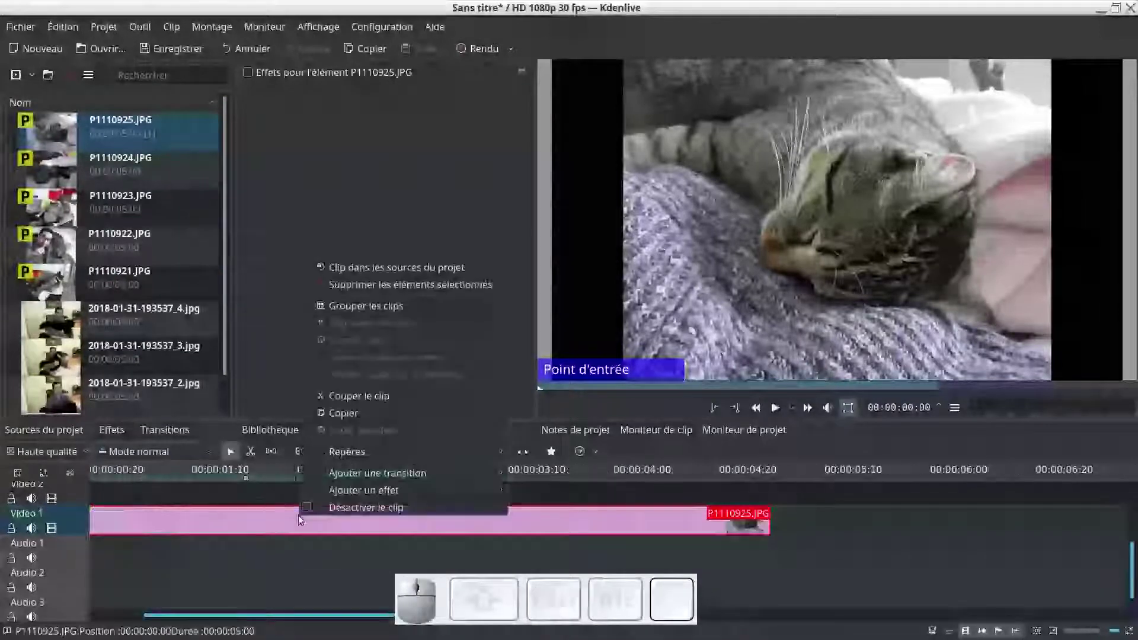
pyautogui.click(281, 535)
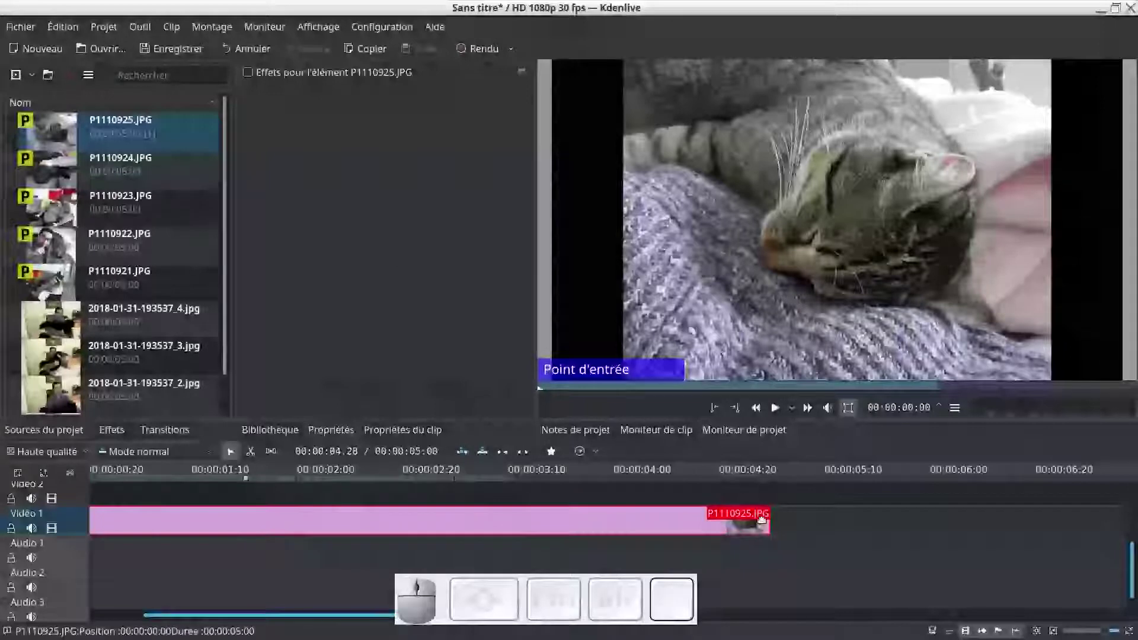
# - Set the duration of the P1110925.JPG clip on the Vidéo 1 track to 00:00:03:00
pyautogui.scroll(4, 771, 486)
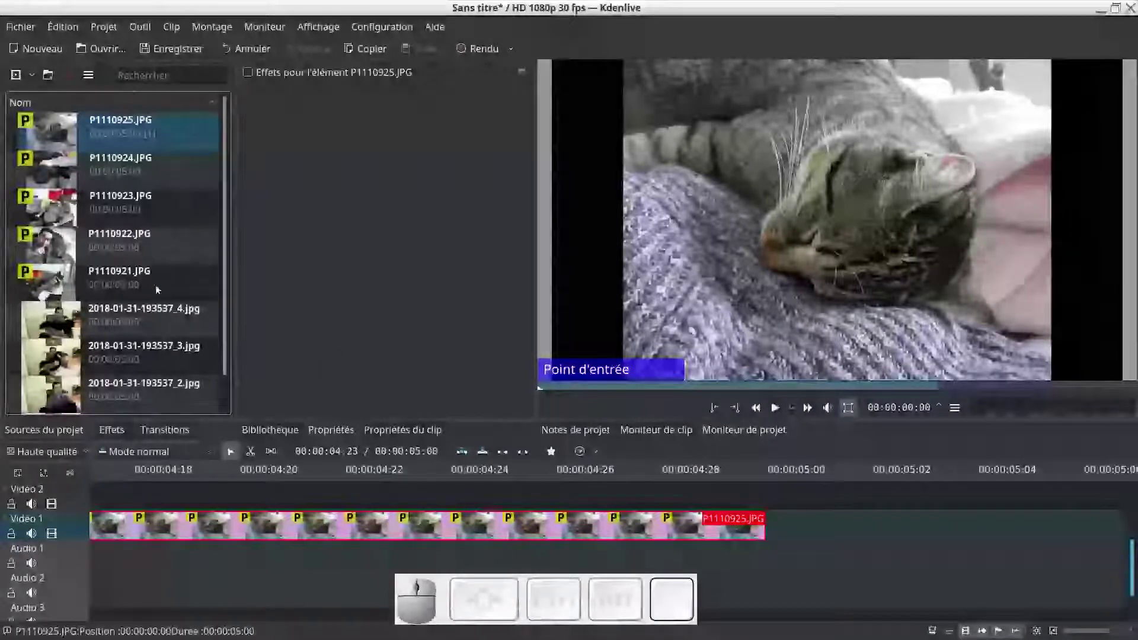
pyautogui.doubleClick(345, 531)
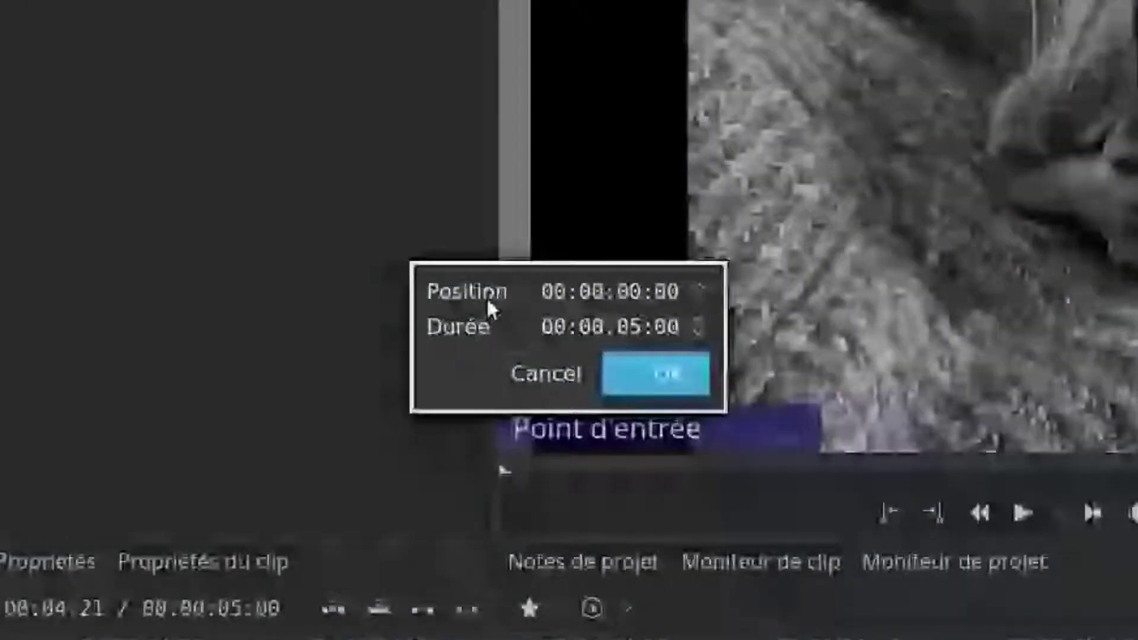
pyautogui.click(636, 328)
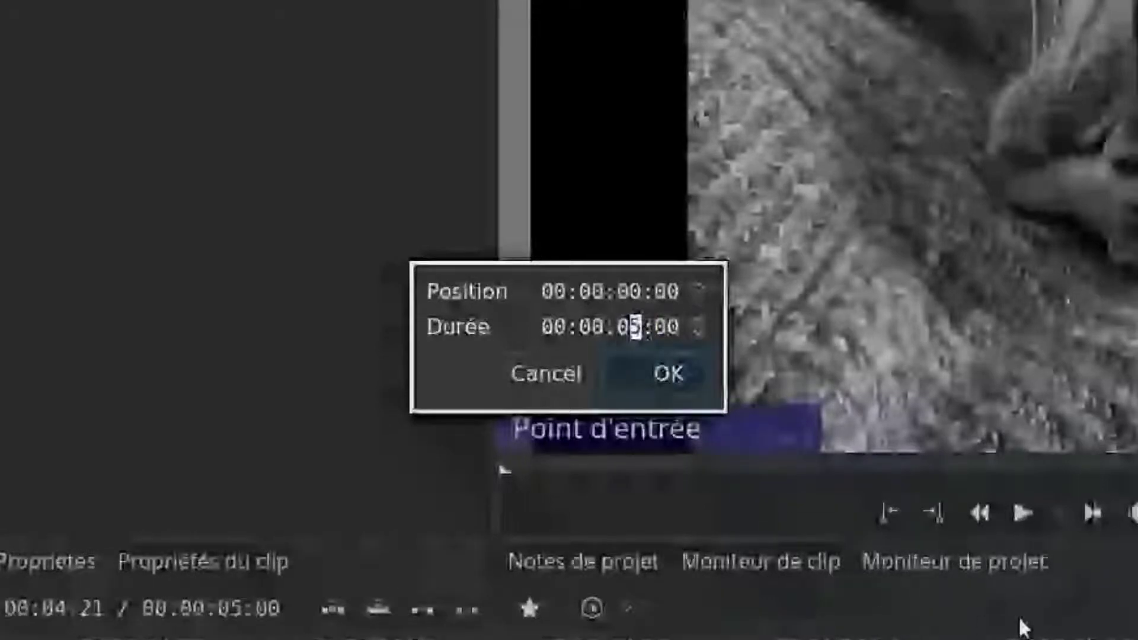
pyautogui.write('3')
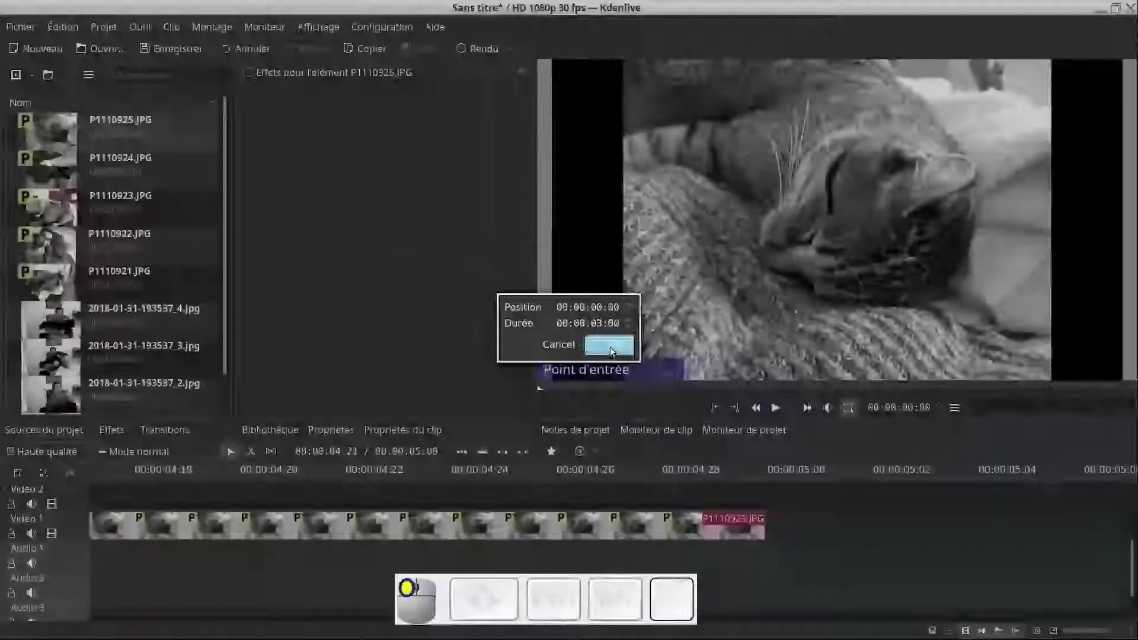
pyautogui.click(667, 374)
pyautogui.scroll(5, 286, 529)
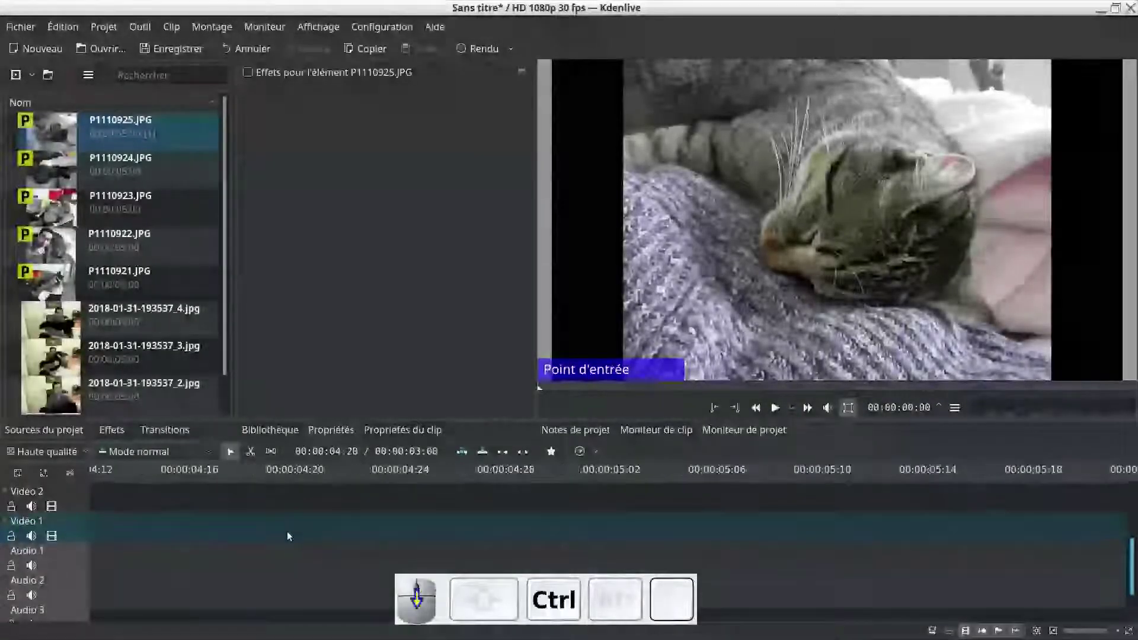
pyautogui.scroll(5, 287, 532)
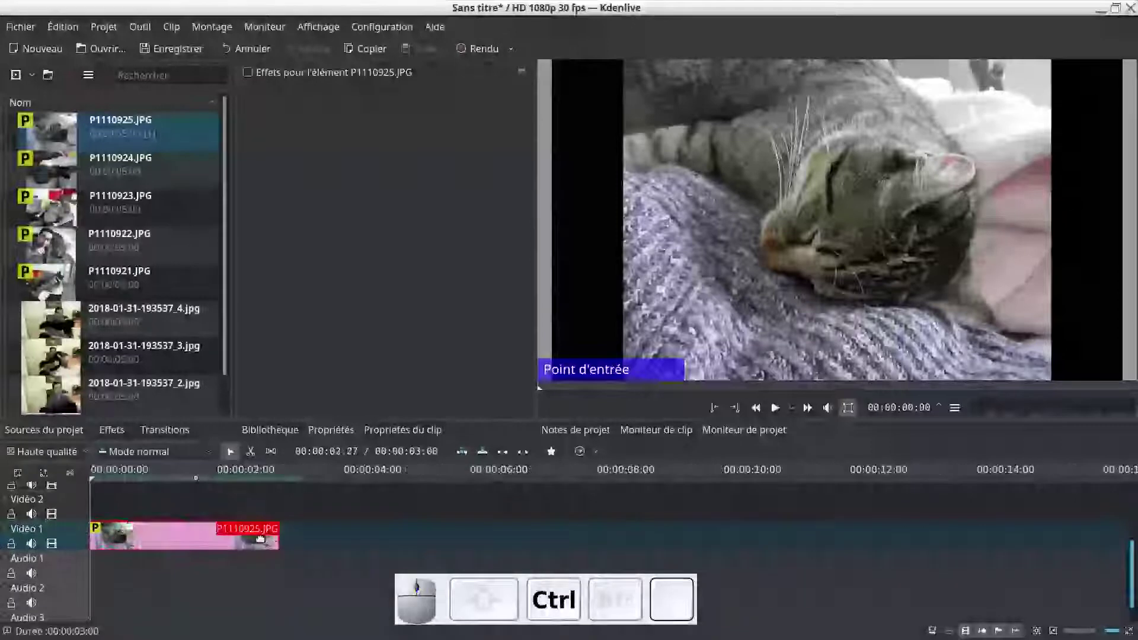
pyautogui.scroll(4, 257, 502)
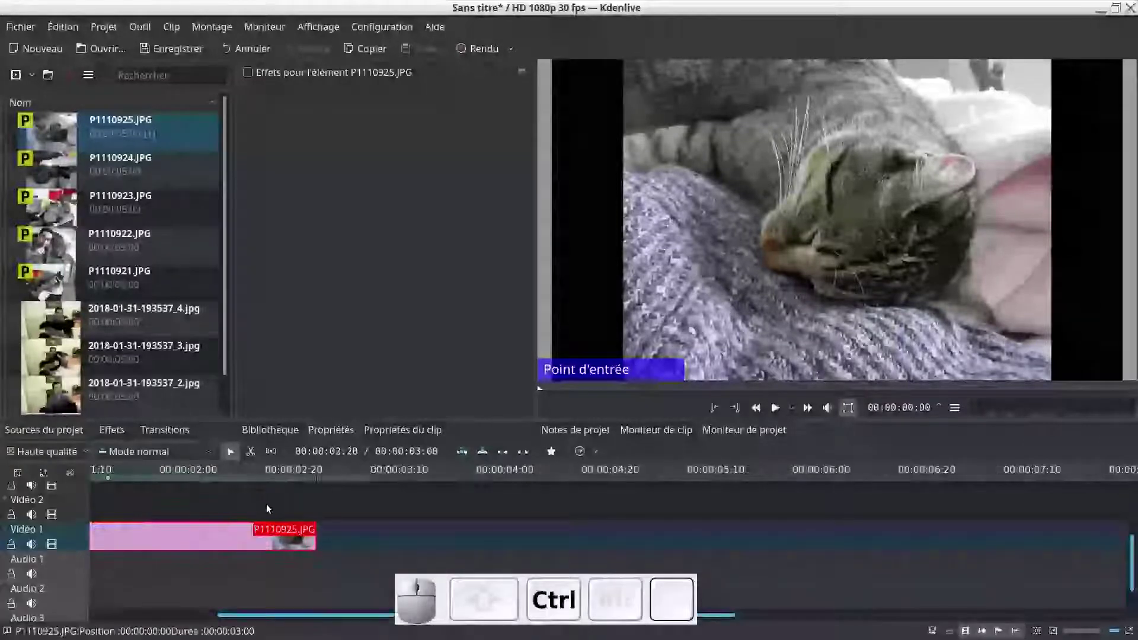
pyautogui.scroll(2, 533, 531)
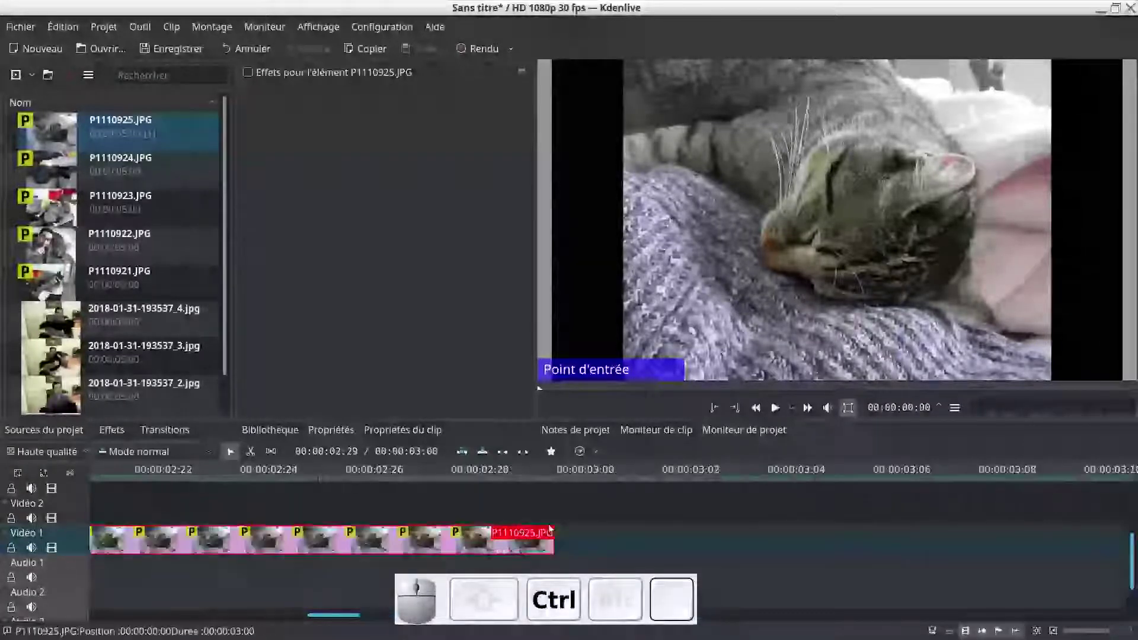
pyautogui.click(400, 524)
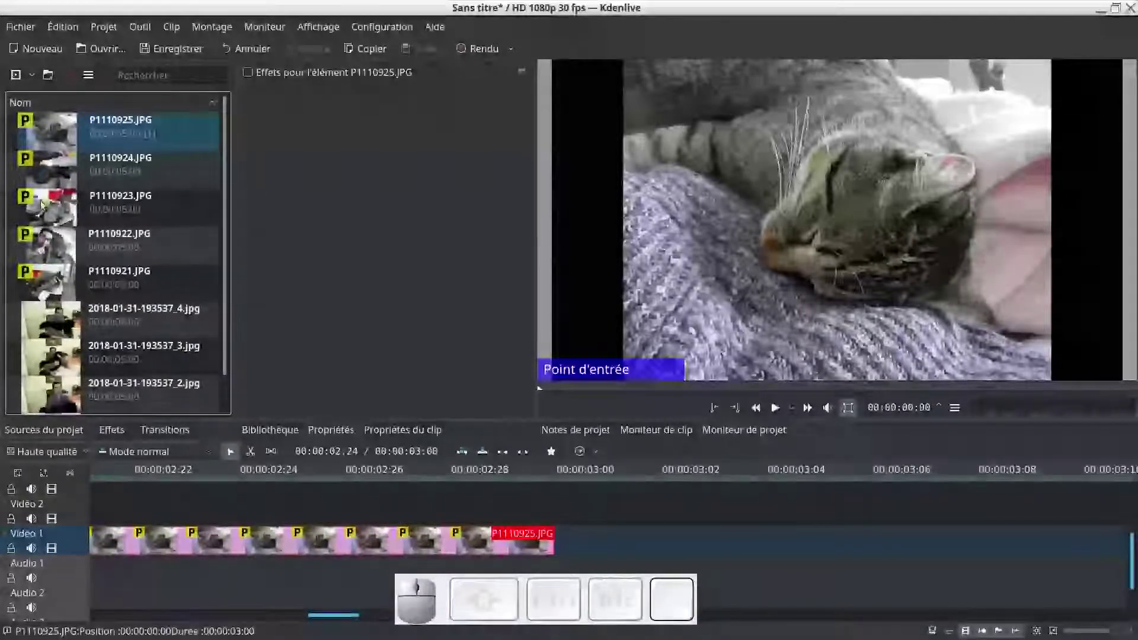
# - Delete the P1110925.JPG clip from the Vidéo 1 track
pyautogui.click(91, 166)
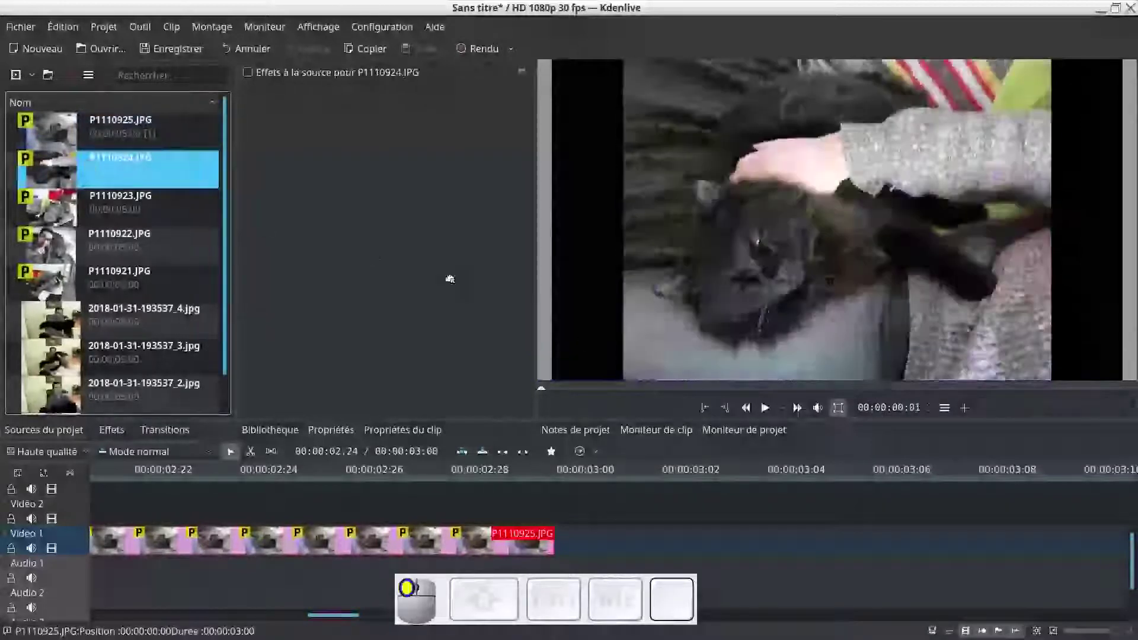
pyautogui.moveTo(449, 278); pyautogui.dragTo(152, 172)
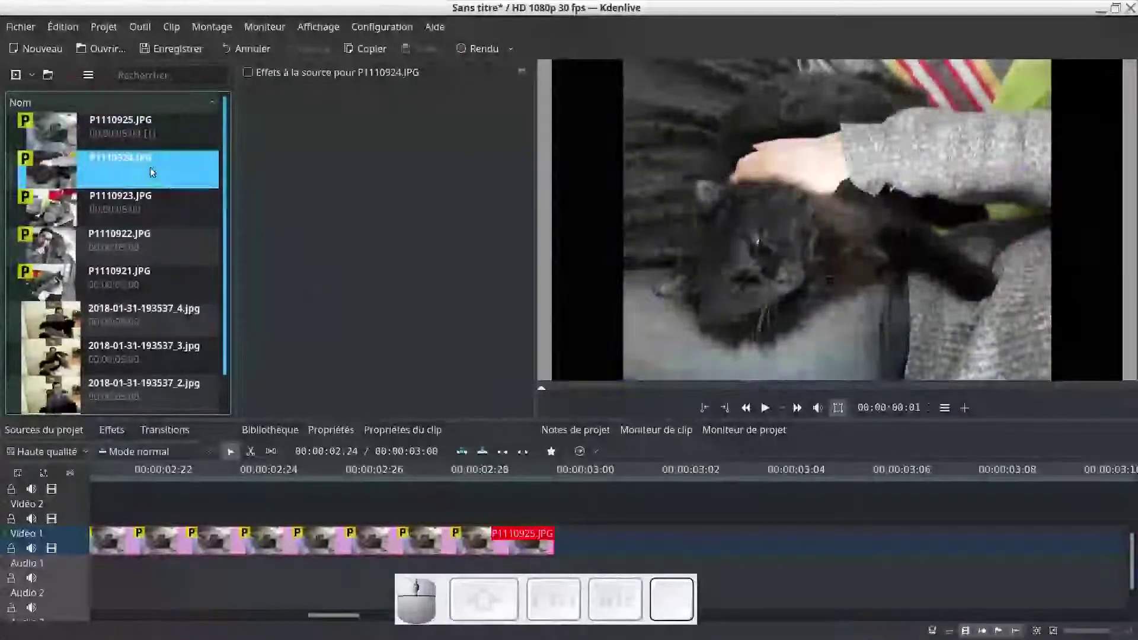
pyautogui.click(213, 547)
pyautogui.press('Delete')
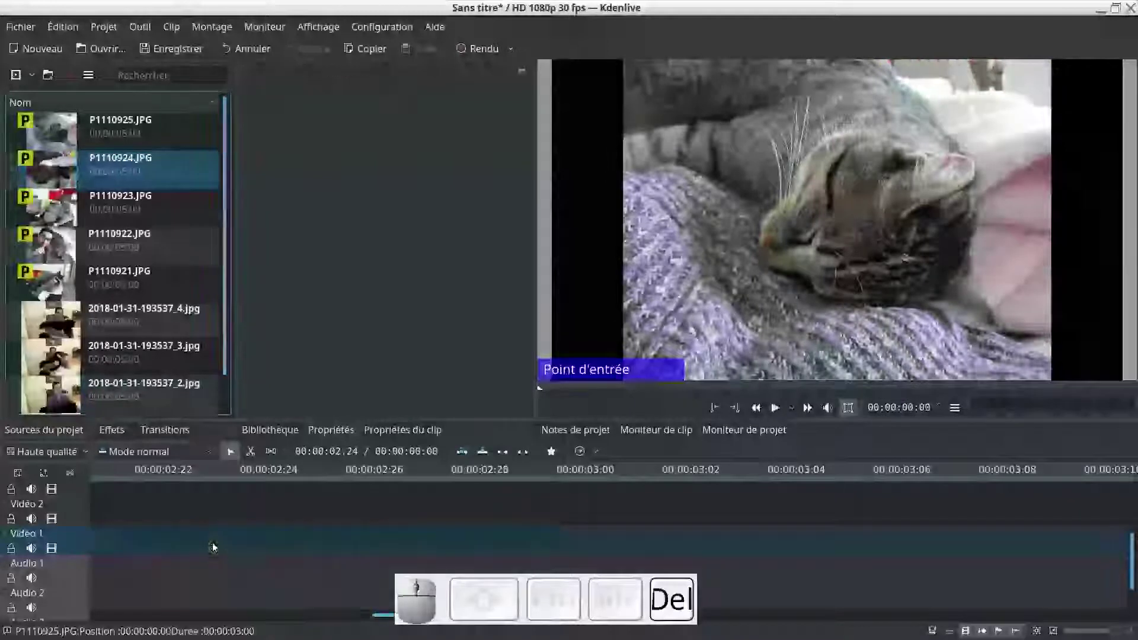
# - Place all nine photos end to end on the Vidéo 1 track, starting with P1110925.JPG, and position the playhead just after the first clip
pyautogui.moveTo(105, 123); pyautogui.dragTo(124, 557)
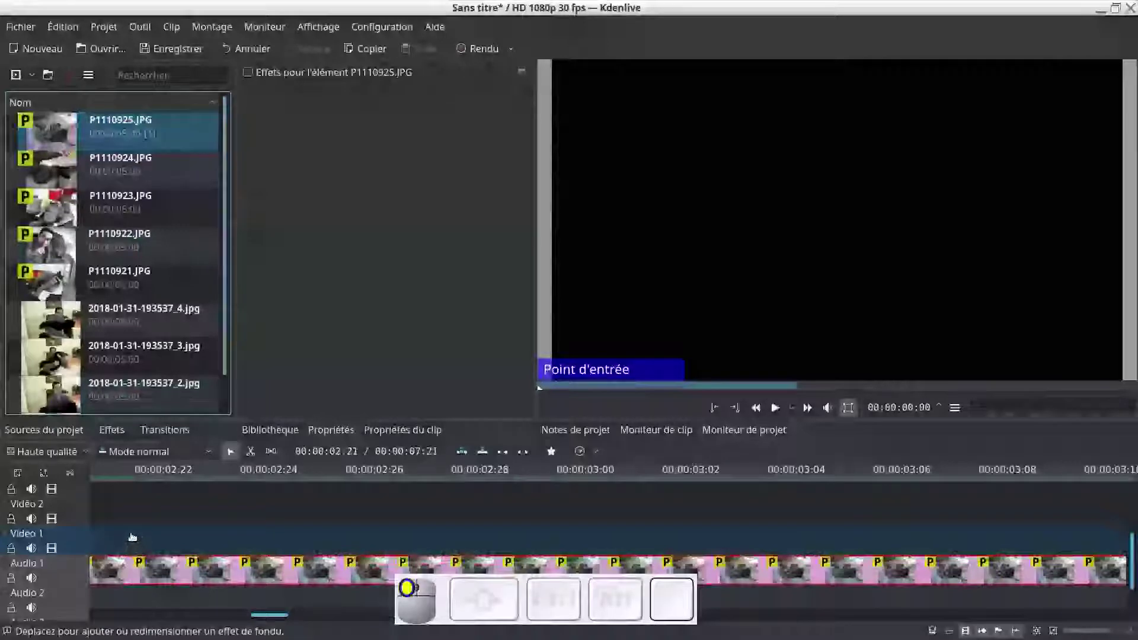
pyautogui.moveTo(169, 535); pyautogui.dragTo(169, 535)
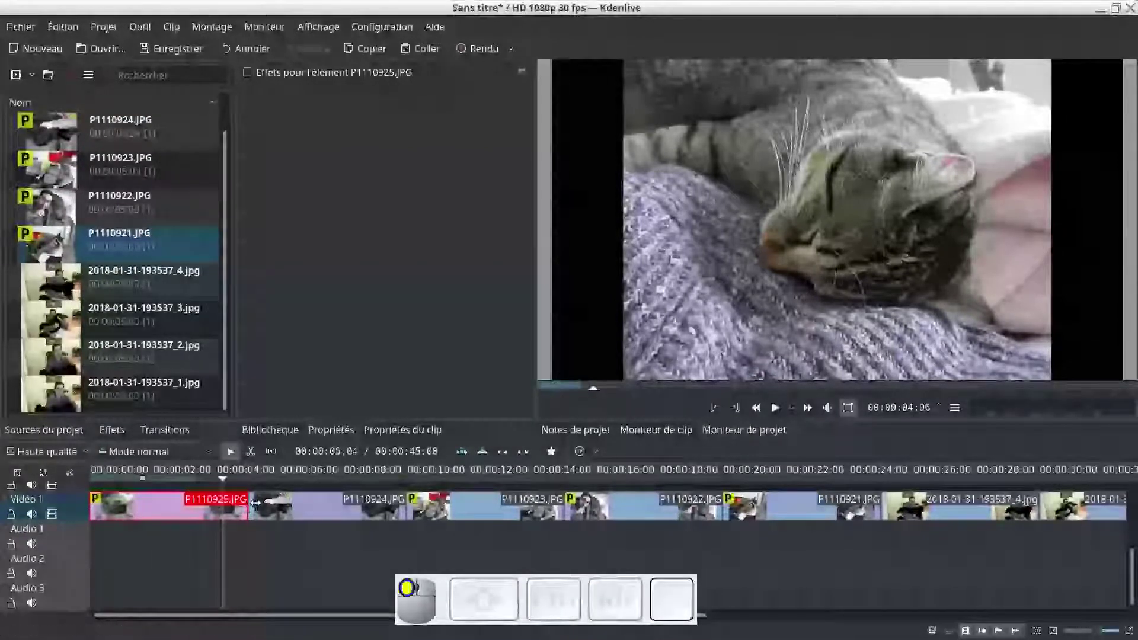
pyautogui.click(255, 471)
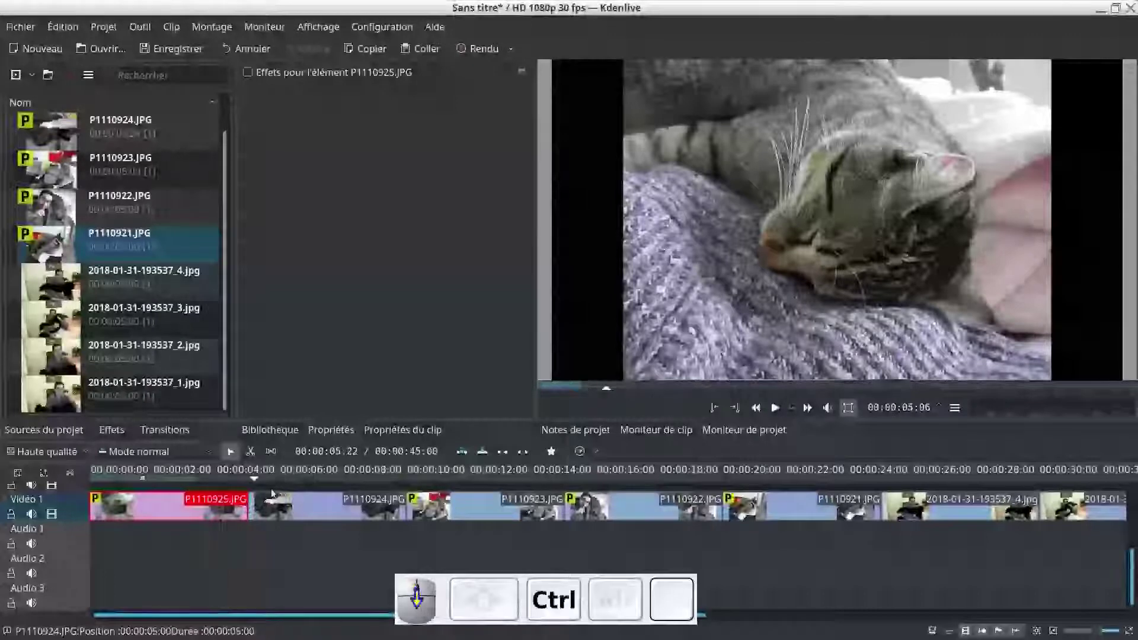
# - Select all nine photo clips on the Vidéo 1 track and try to edit an individual clip's duration within the selection
pyautogui.keyDown('ctrl'); pyautogui.scroll(-2, 267, 530); pyautogui.keyUp('ctrl')
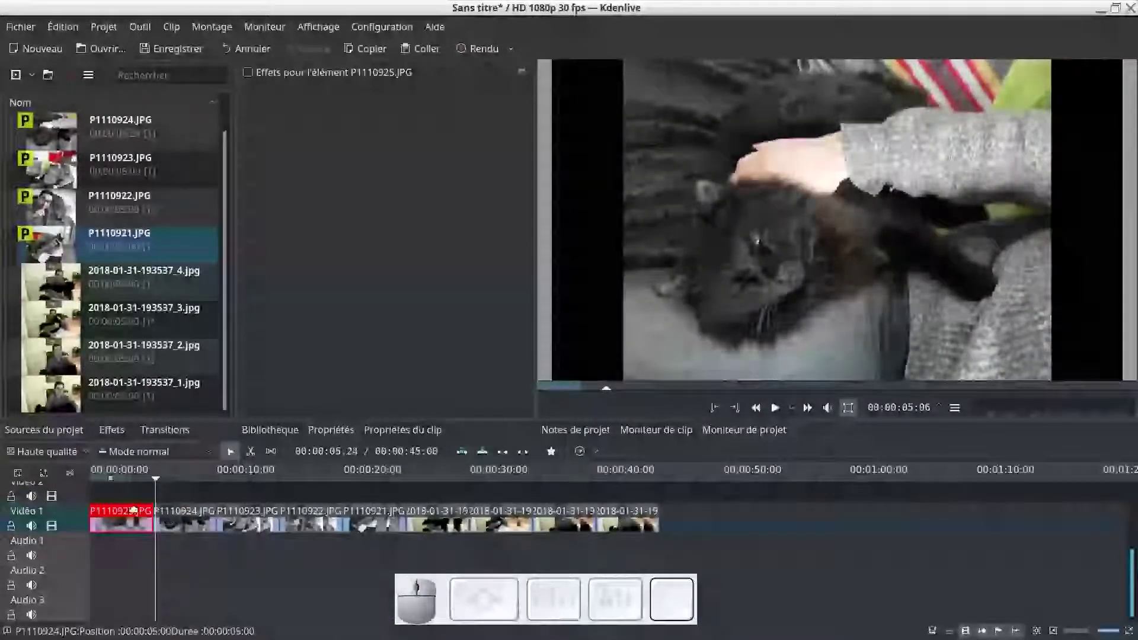
pyautogui.moveTo(113, 489); pyautogui.dragTo(672, 550)
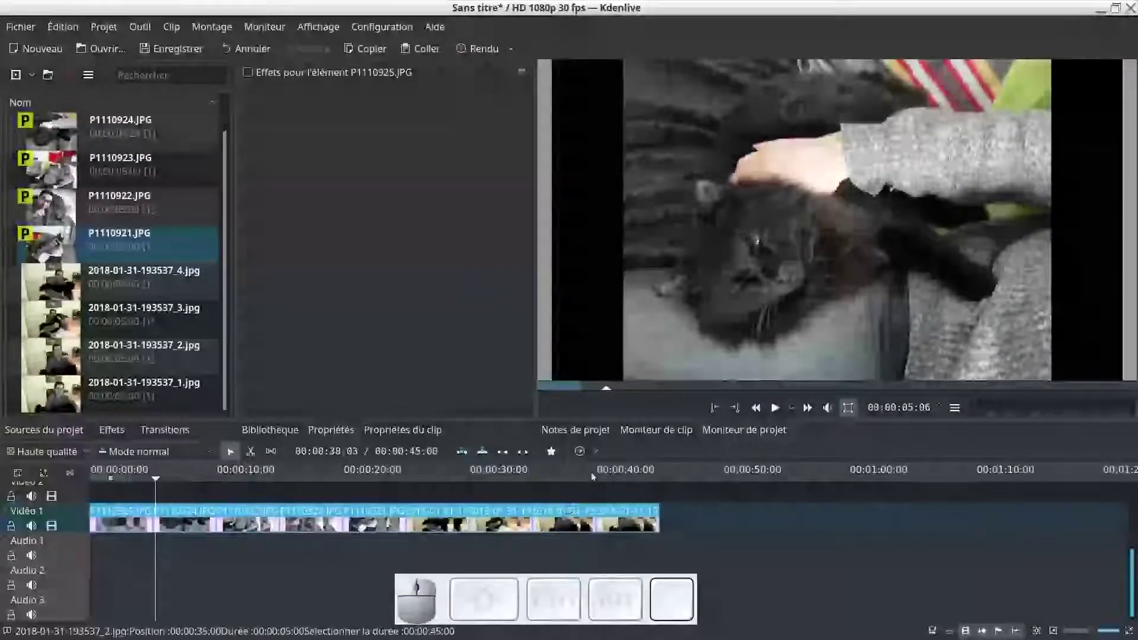
pyautogui.click(588, 519)
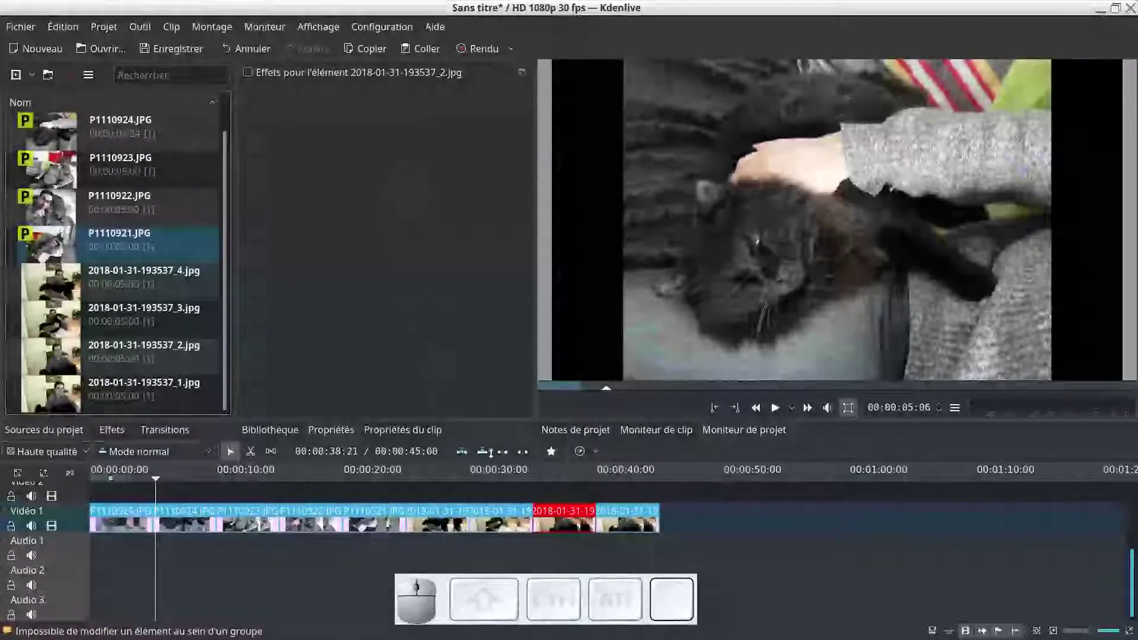
pyautogui.click(658, 515)
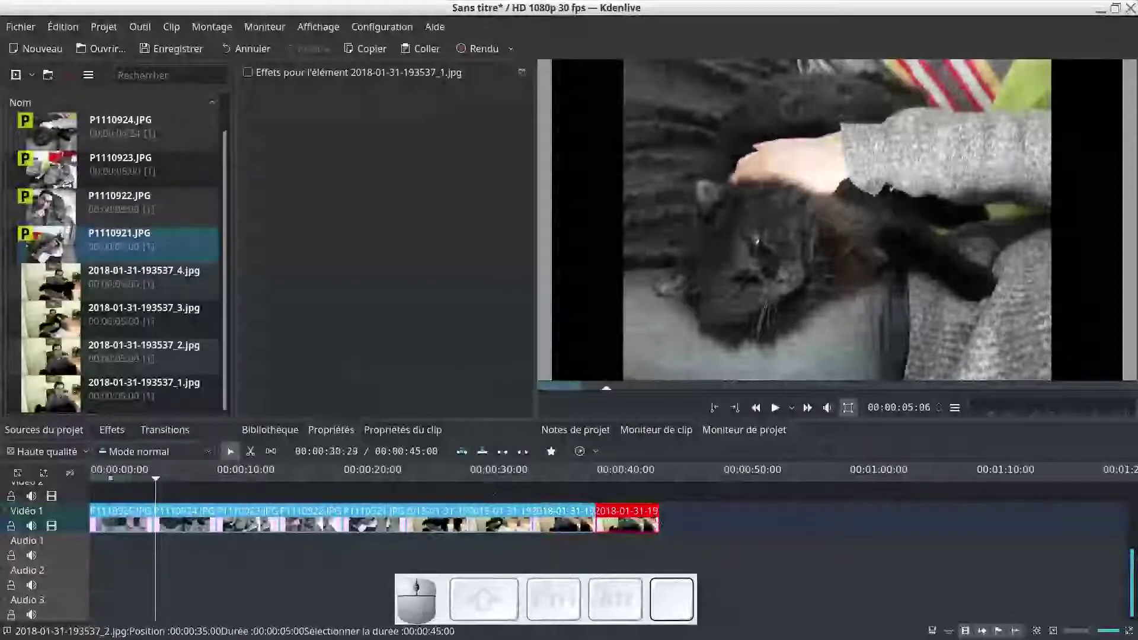
pyautogui.click(129, 524)
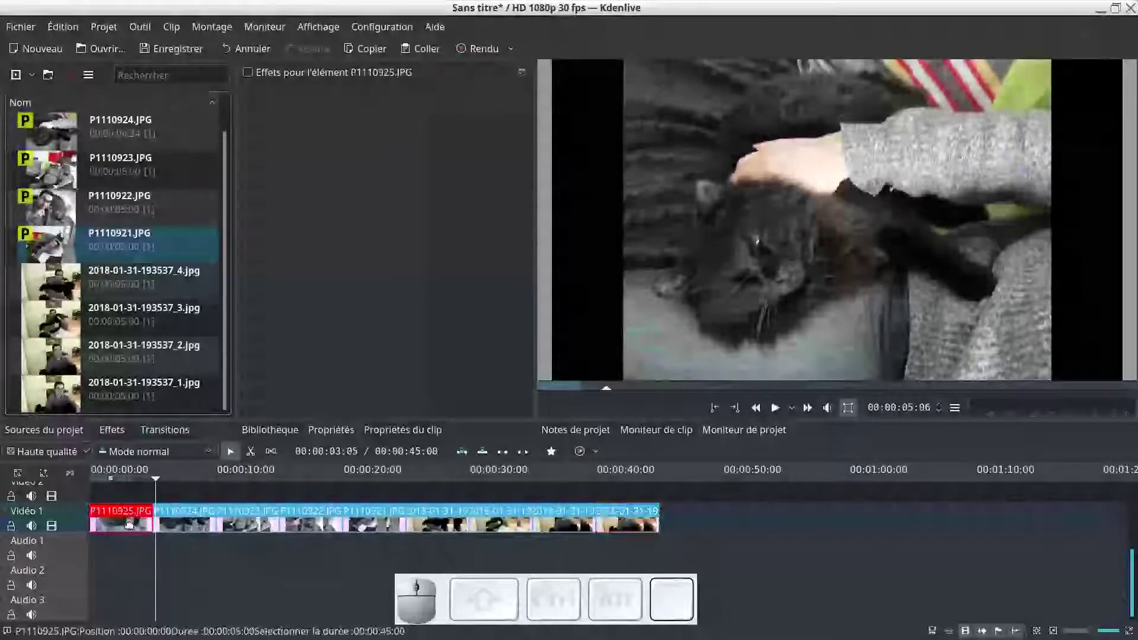
# - Set the duration of the source clip P1110924.JPG to 00:00:03:00 in its clip properties
pyautogui.click(136, 131)
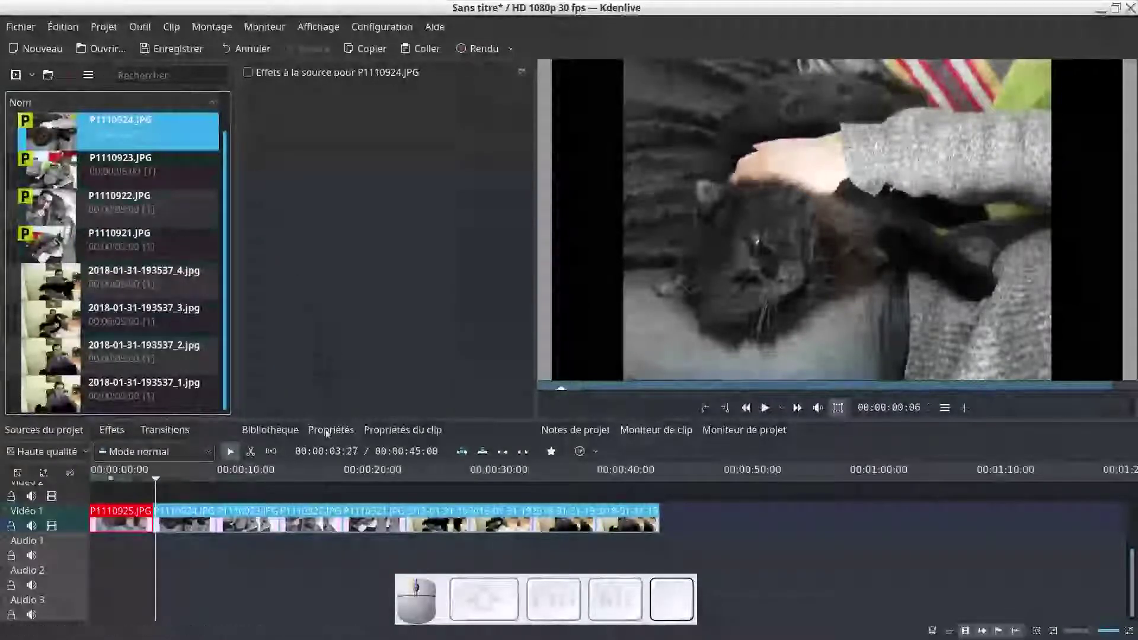
pyautogui.click(397, 430)
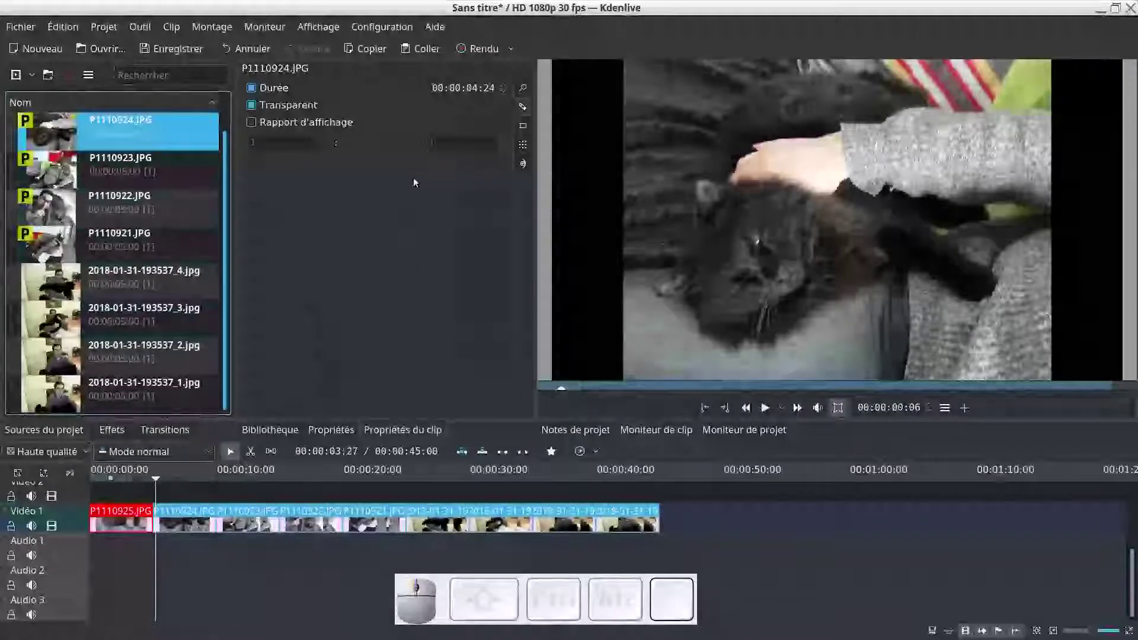
pyautogui.click(252, 88)
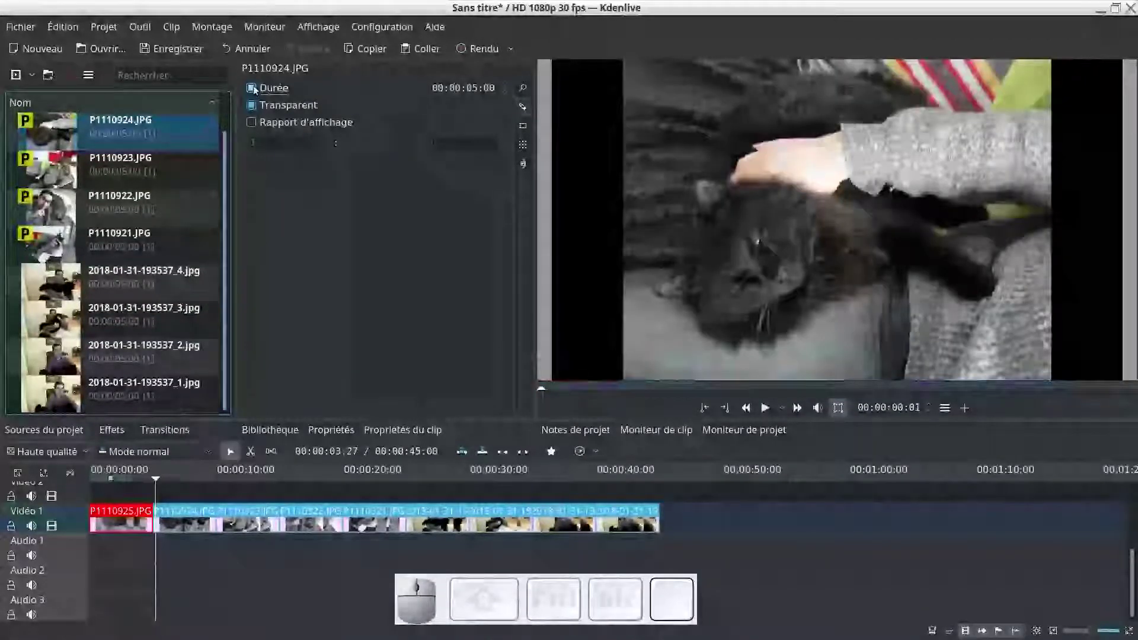
pyautogui.click(252, 89)
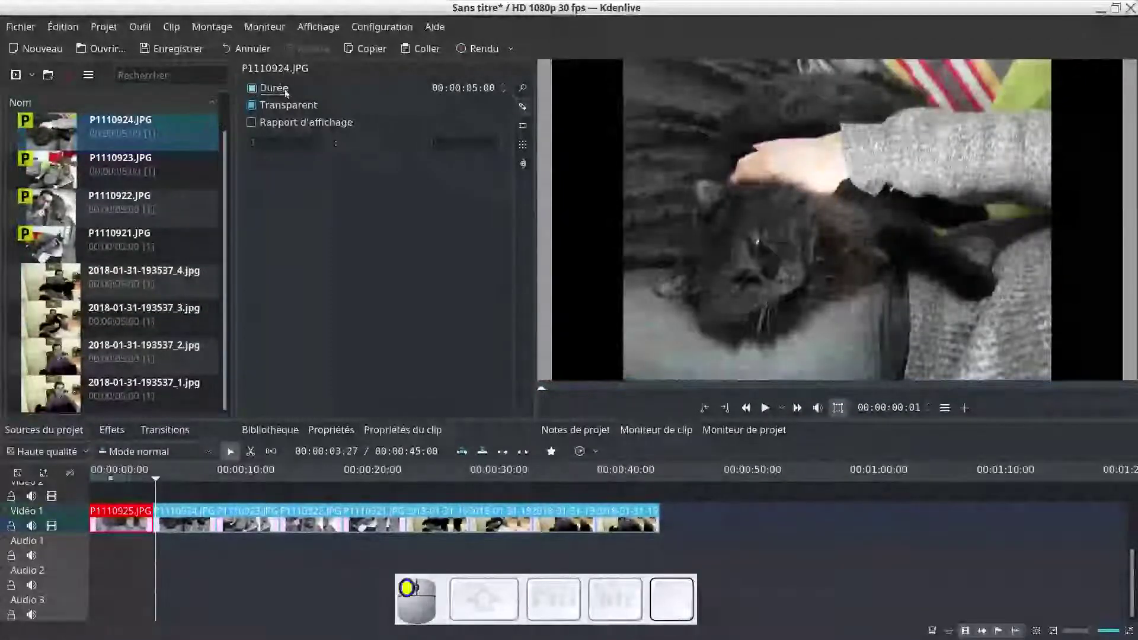
pyautogui.click(283, 90)
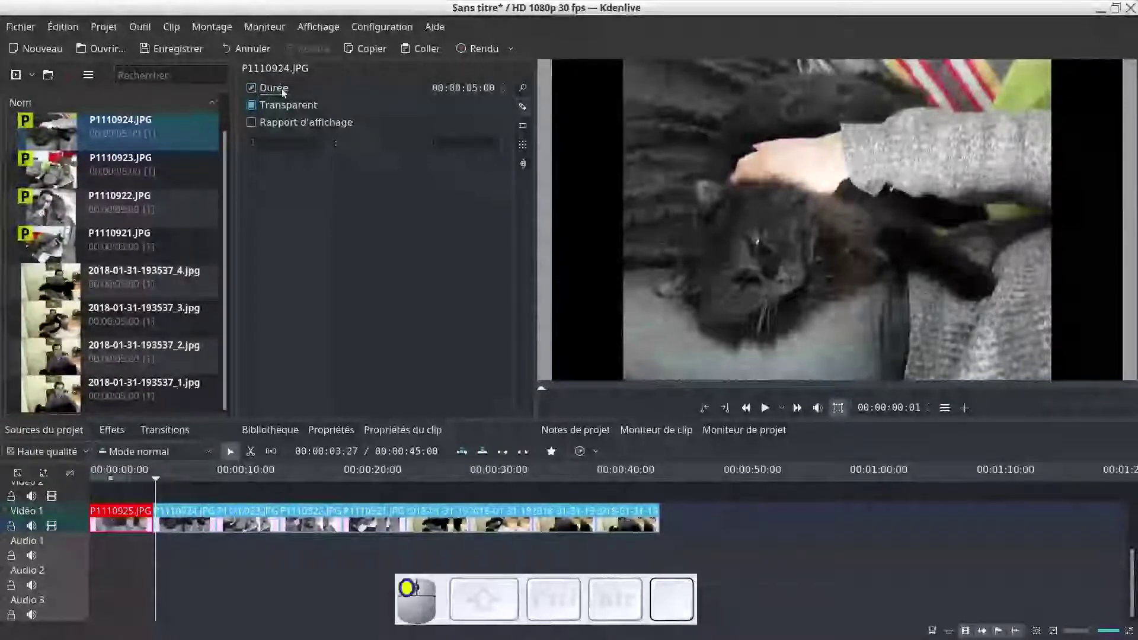
pyautogui.click(503, 91)
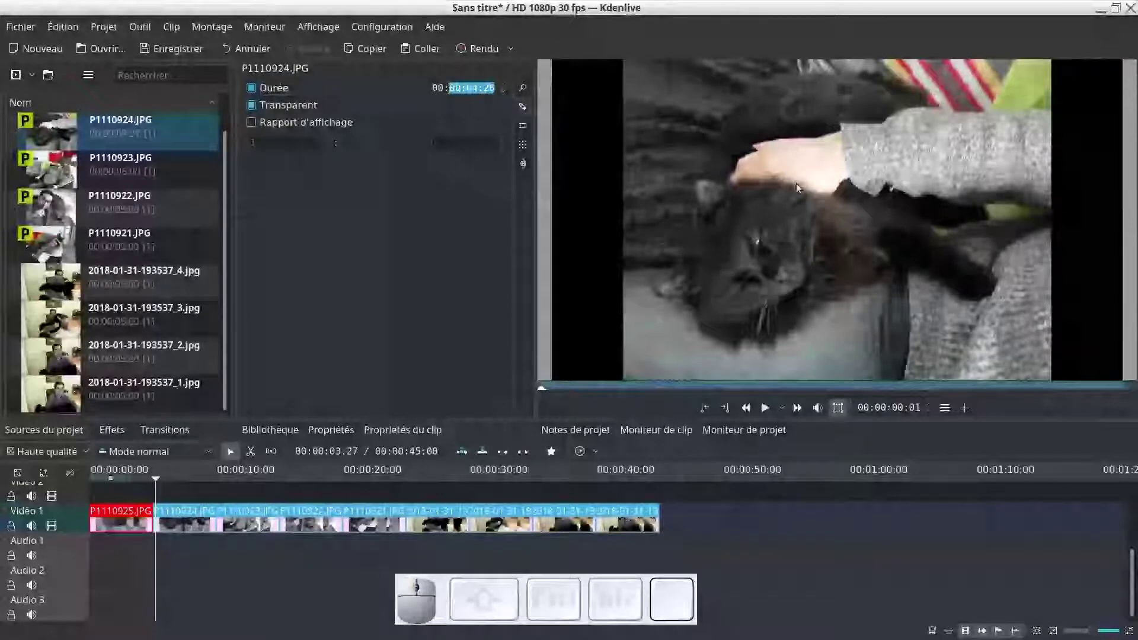
pyautogui.write('000300')
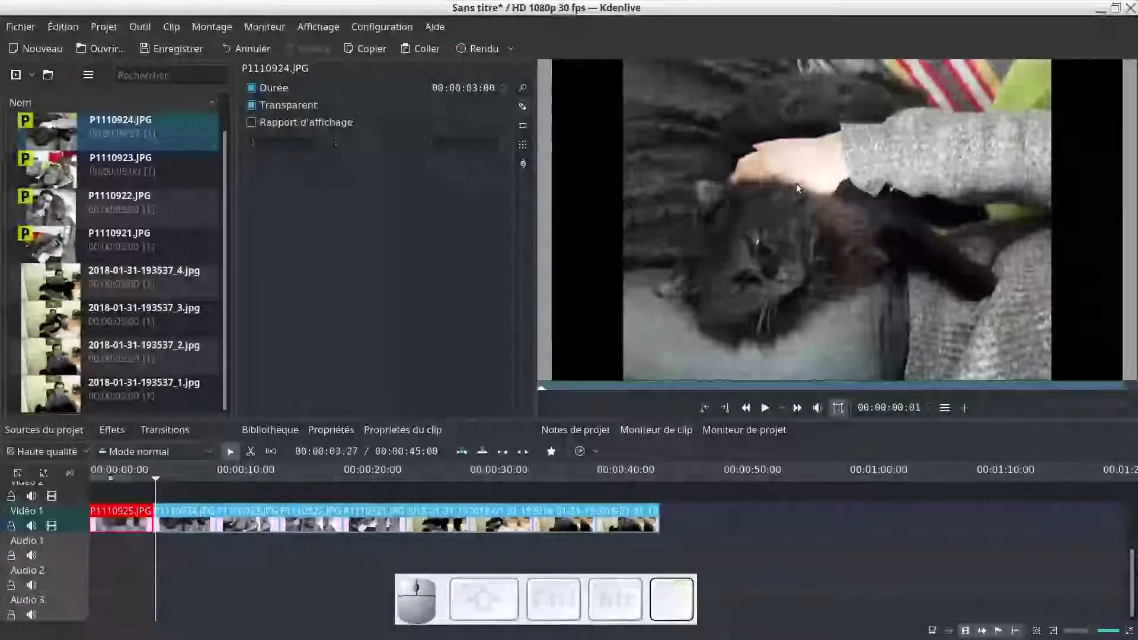
pyautogui.press('Return')
pyautogui.click(134, 143)
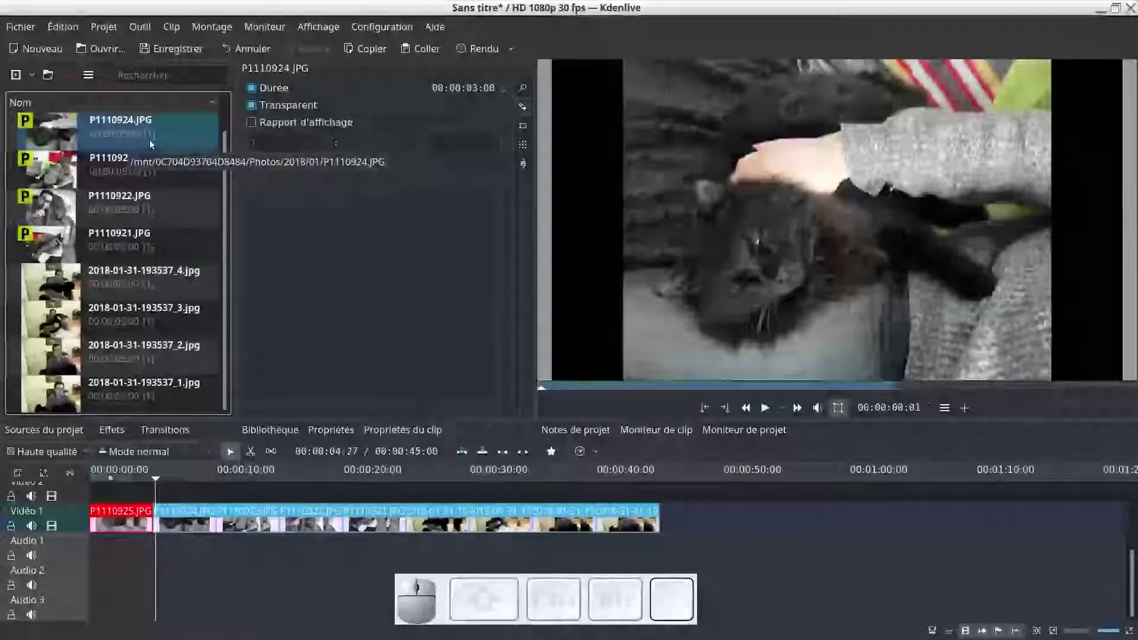
# - Enlarge the timeline area and move the group of nine photo clips from Vidéo 1 up to the Vidéo 5 track
pyautogui.click(136, 519)
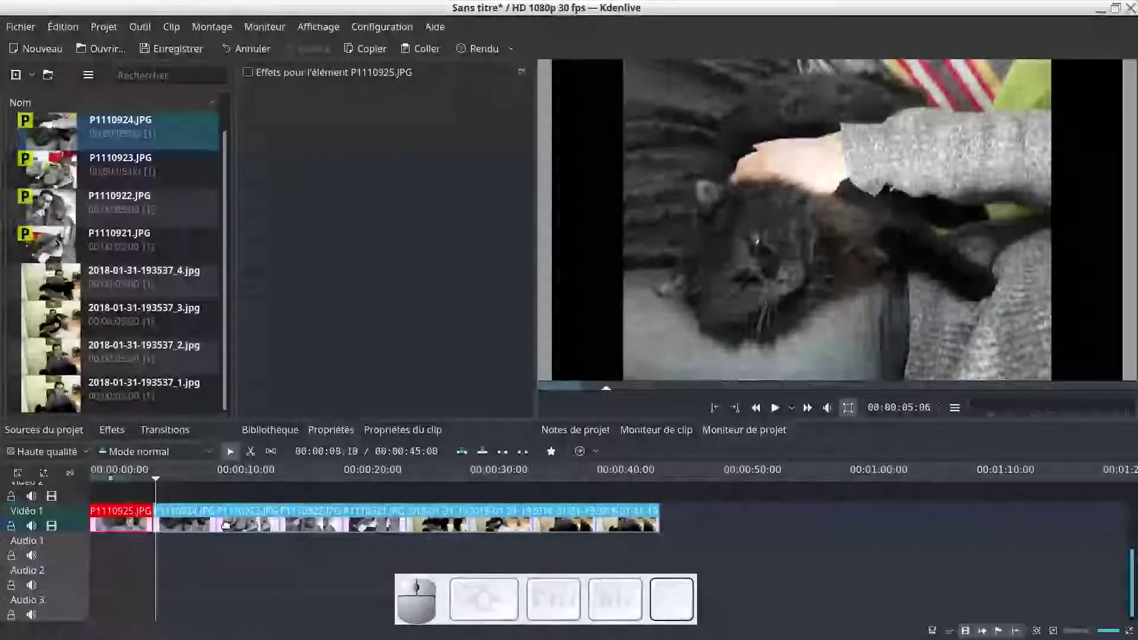
pyautogui.click(212, 524)
pyautogui.click(255, 523)
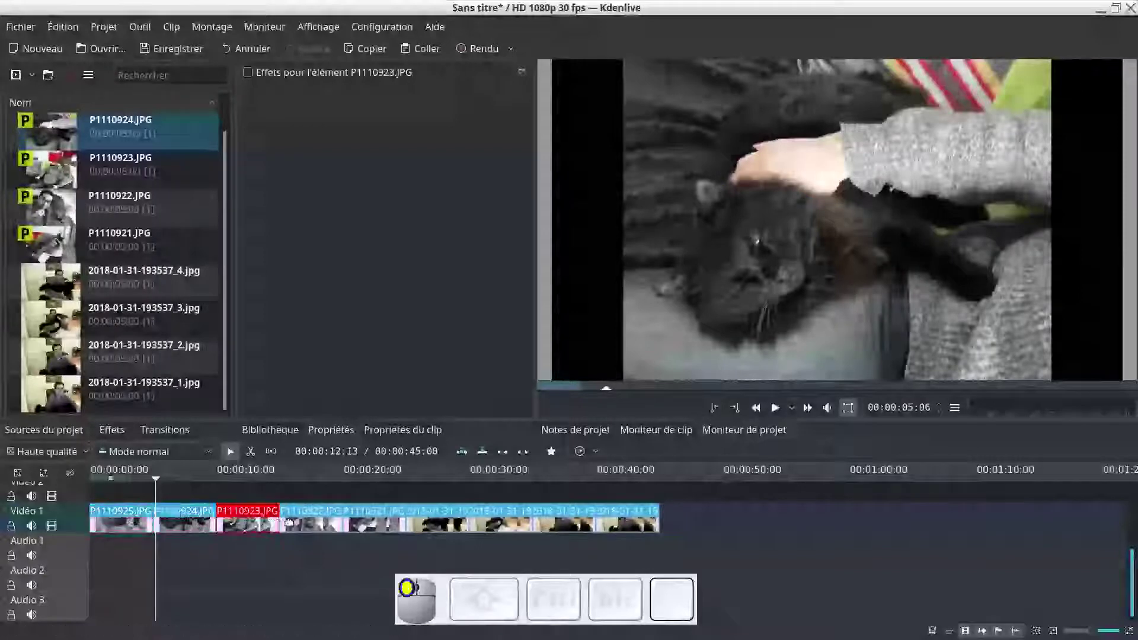
pyautogui.click(295, 521)
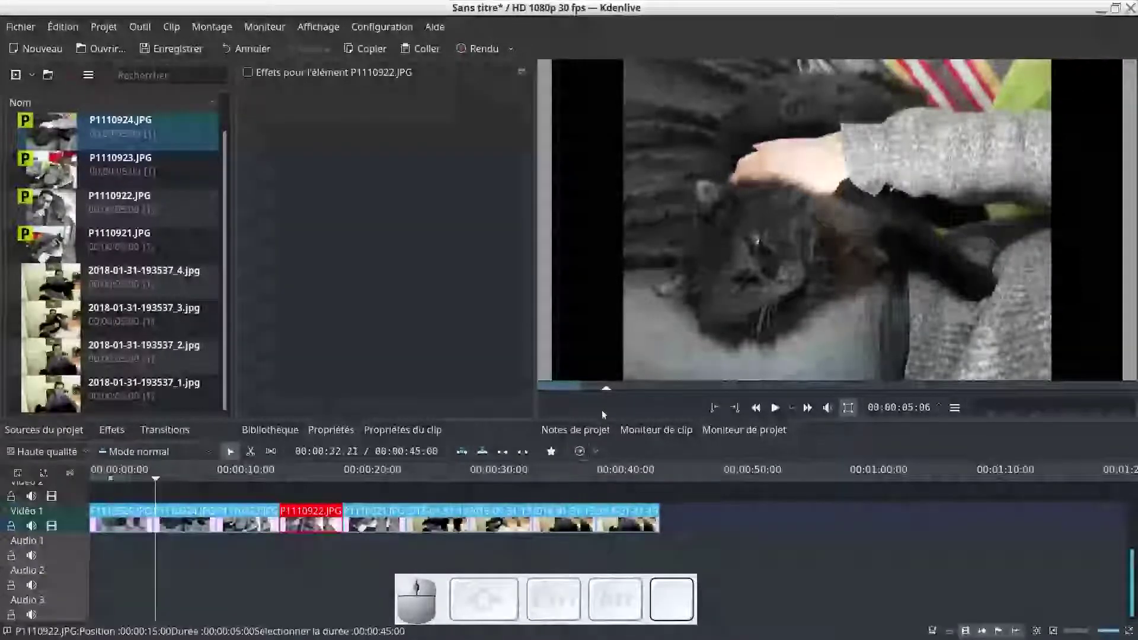
pyautogui.moveTo(611, 442); pyautogui.dragTo(626, 262)
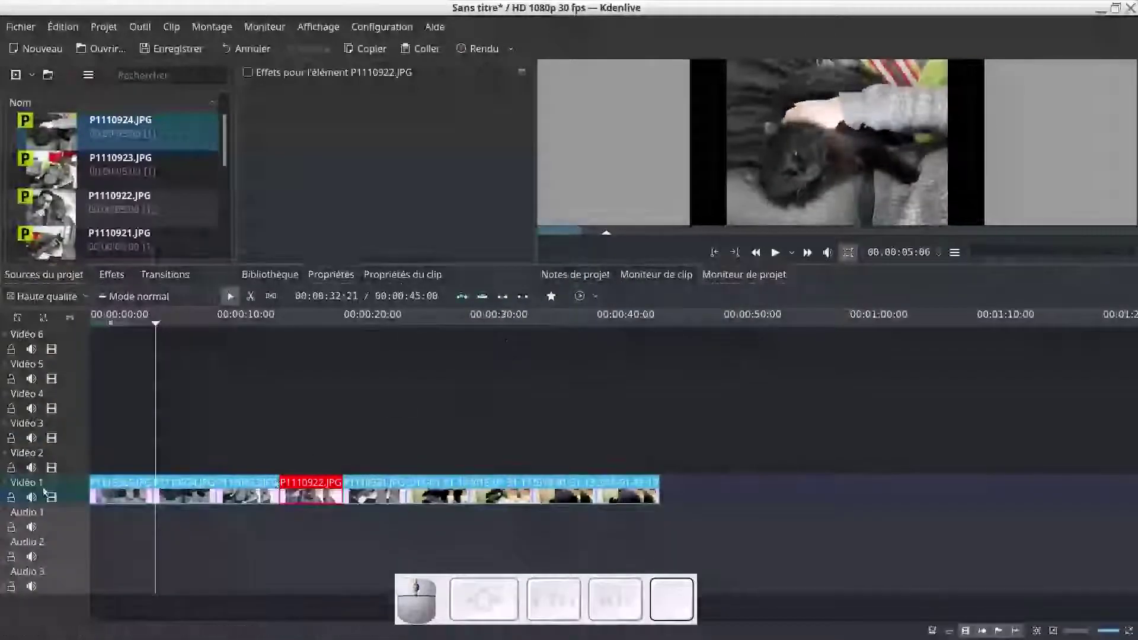
pyautogui.moveTo(101, 492); pyautogui.dragTo(109, 362)
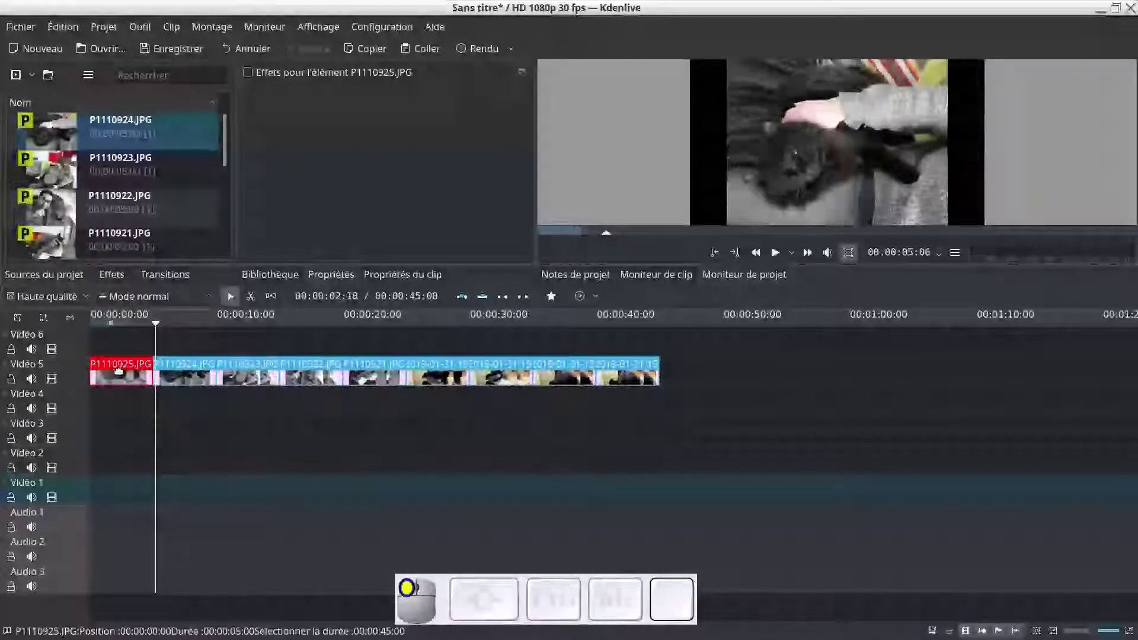
pyautogui.click(105, 318)
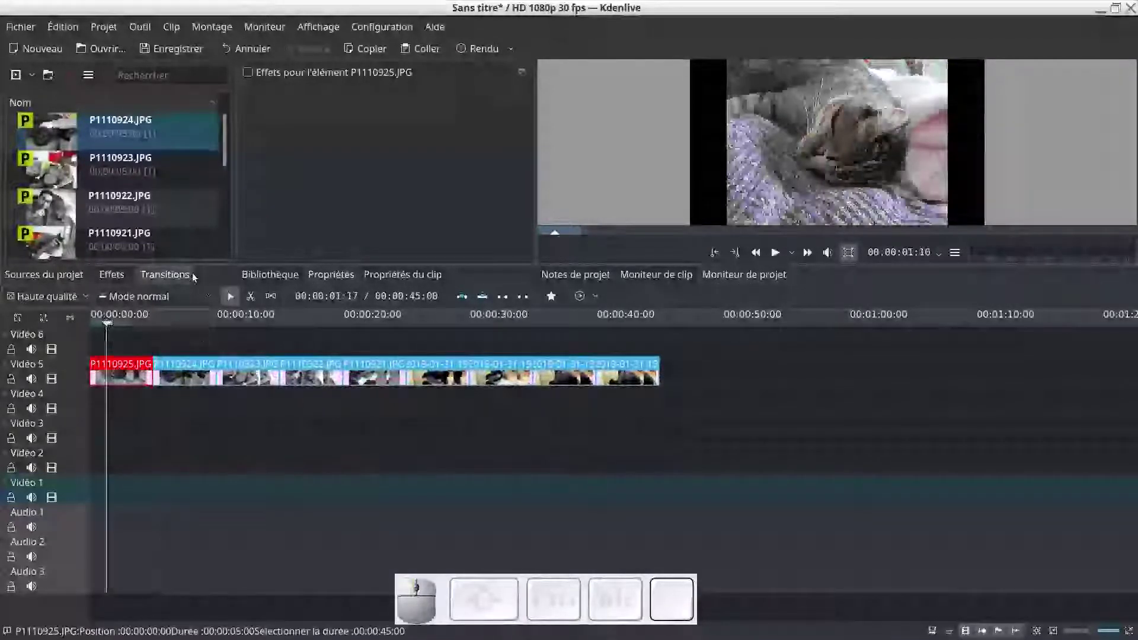
pyautogui.click(402, 31)
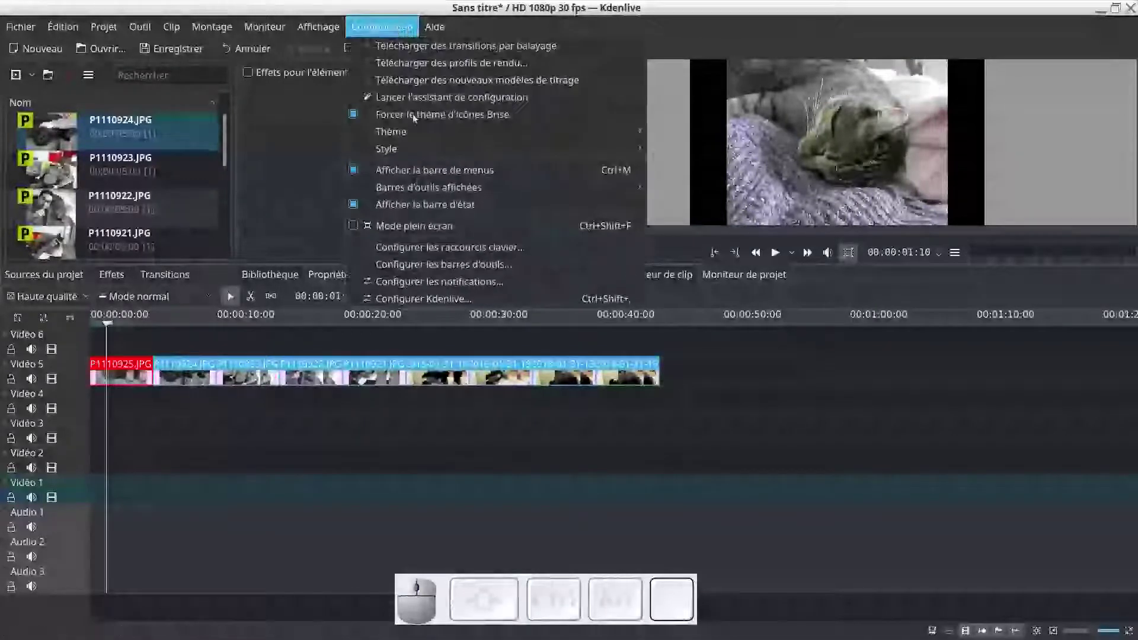
pyautogui.click(411, 299)
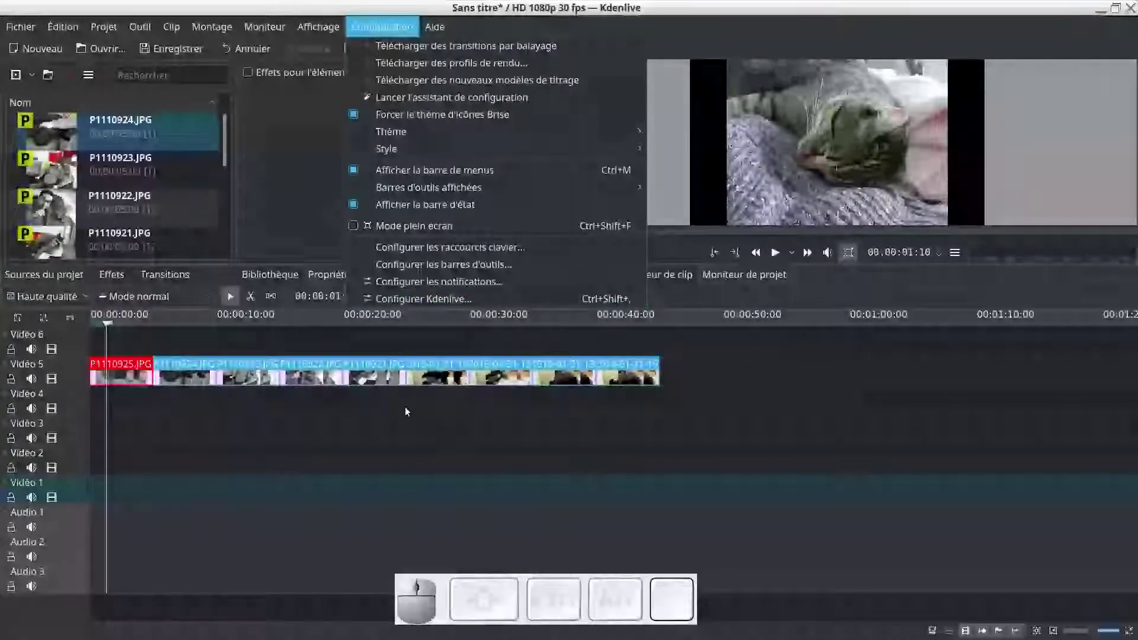
pyautogui.click(268, 347)
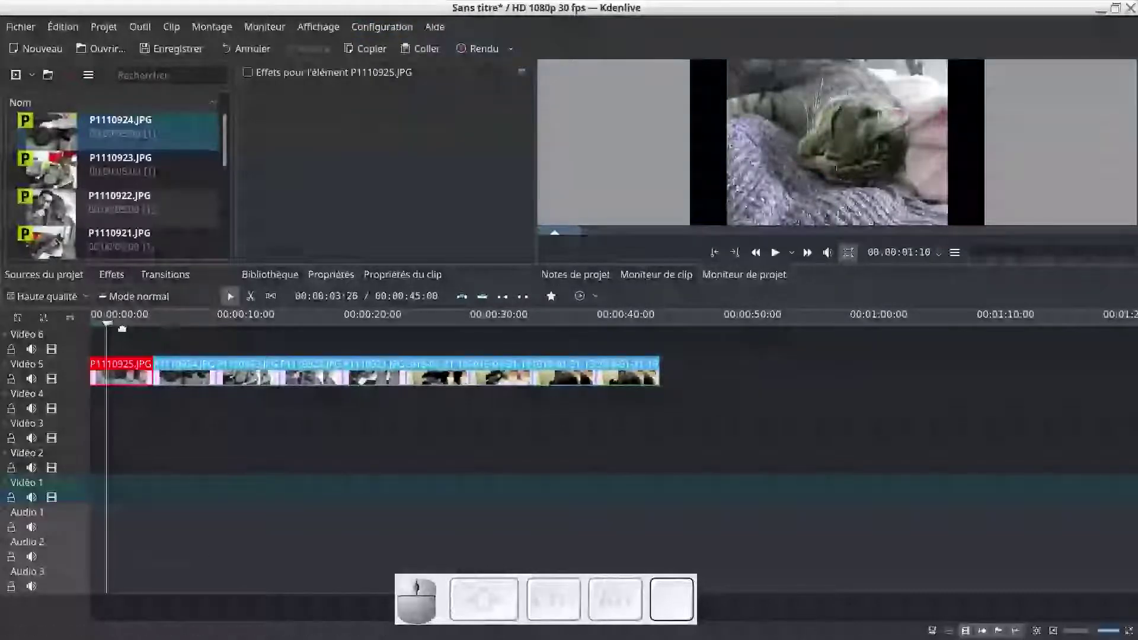
# - Play the timeline from the P1110925.JPG clip into the P1110924.JPG clip and stop the playback there
pyautogui.press('space')
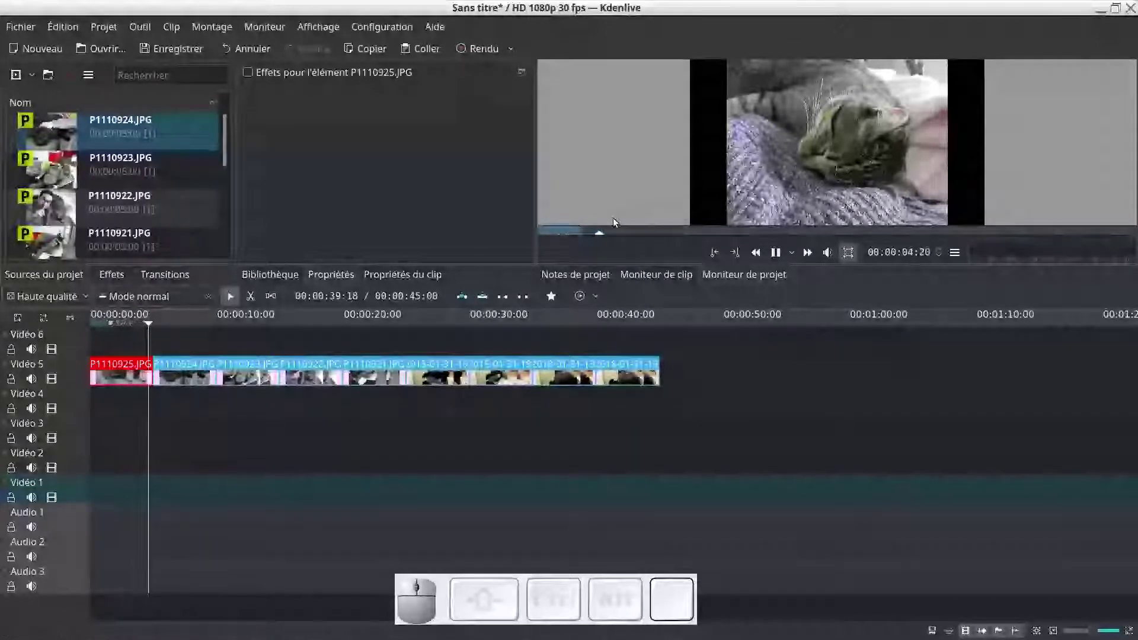
pyautogui.press('space')
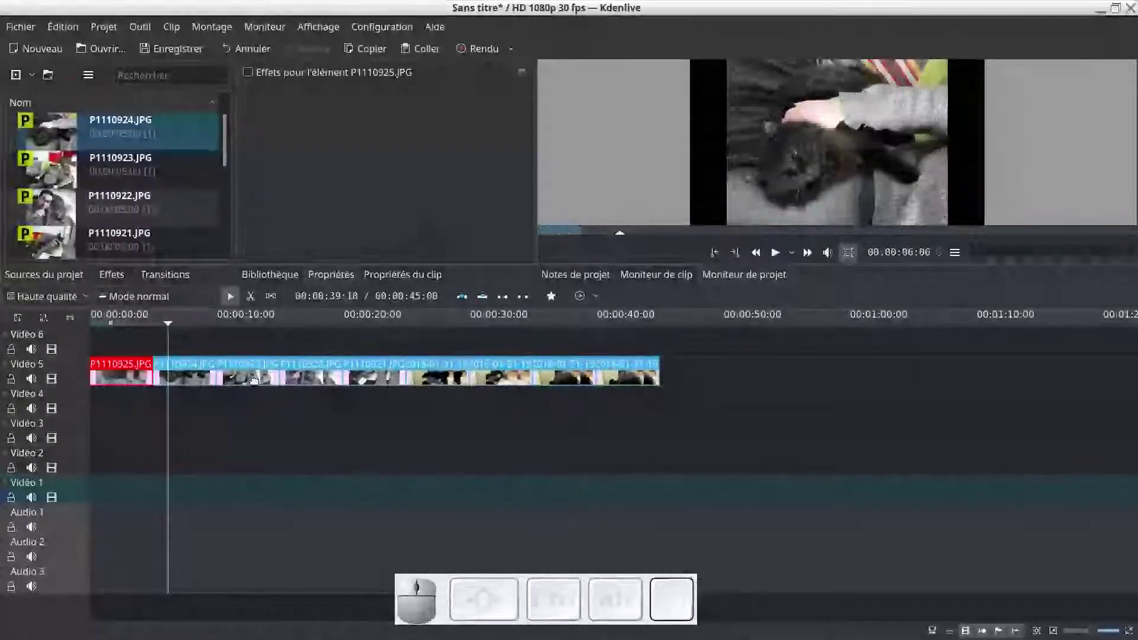
# - Clear the group selection and move only the P1110925.JPG clip from Vidéo 5 to the start of Vidéo 1
pyautogui.click(123, 374)
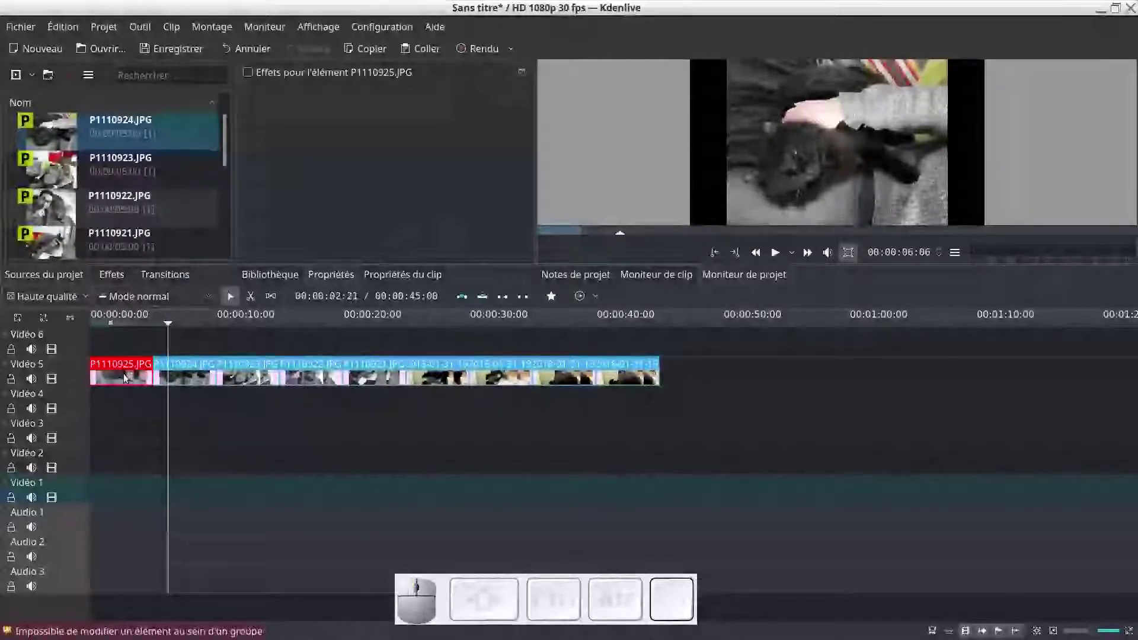
pyautogui.rightClick(123, 373)
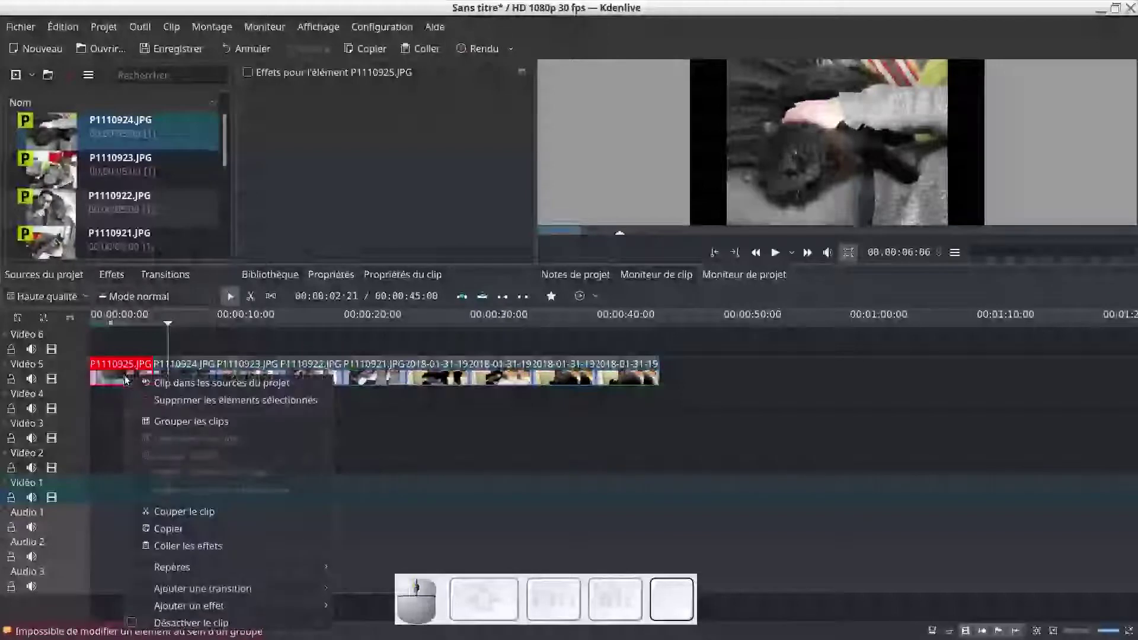
pyautogui.click(314, 418)
pyautogui.click(313, 418)
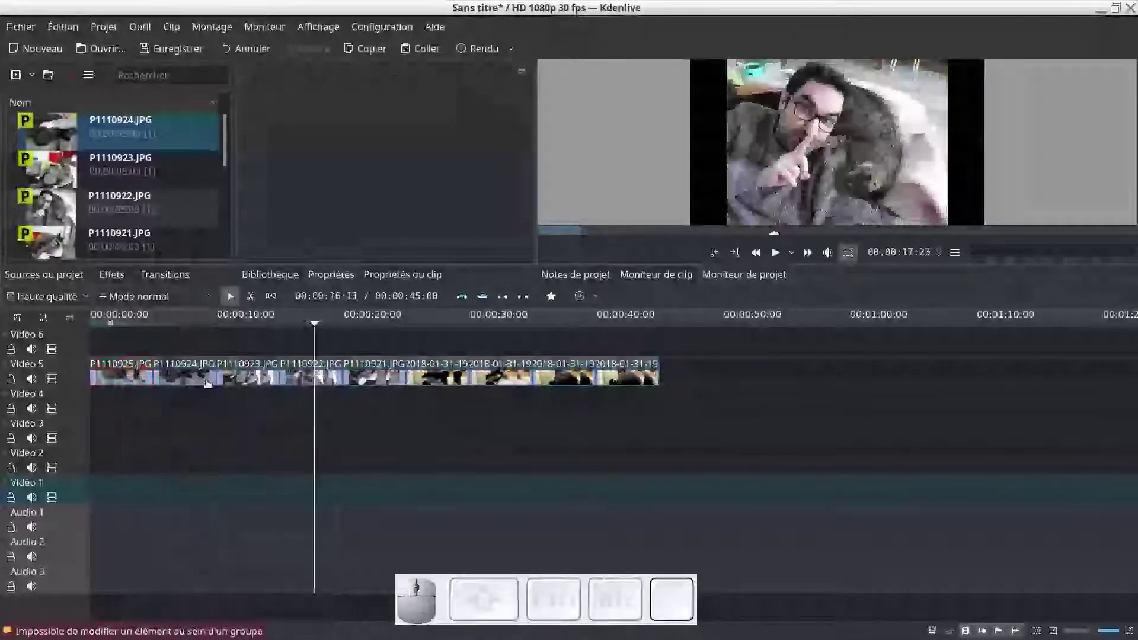
pyautogui.moveTo(126, 375); pyautogui.dragTo(119, 484)
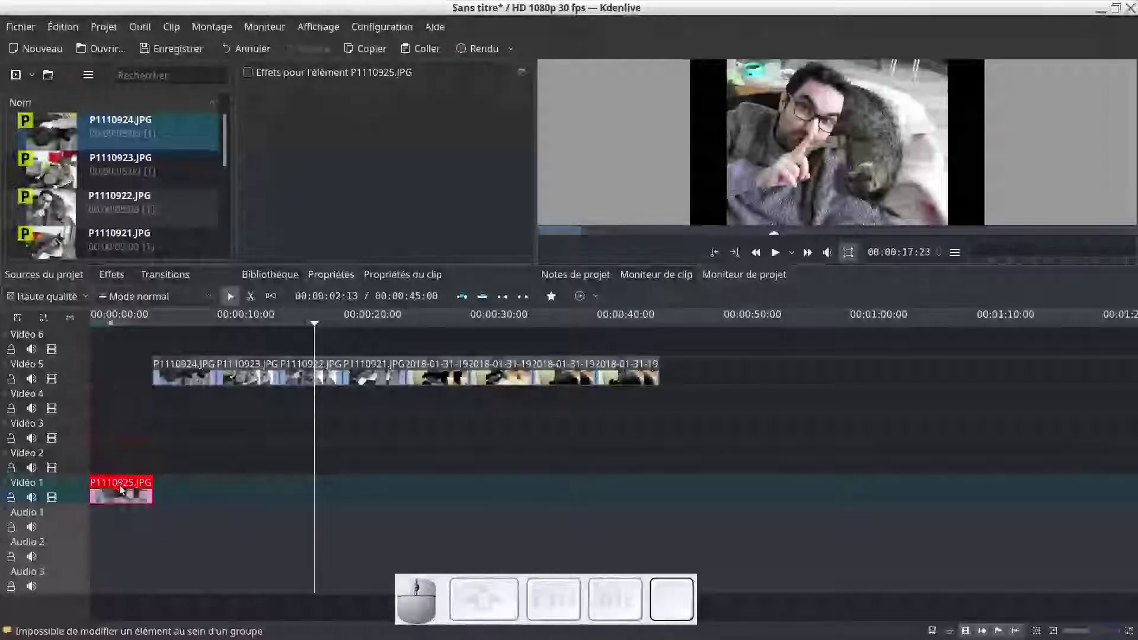
# - Set the duration of the P1110925.JPG clip on the Vidéo 1 track to 00:00:03:00
pyautogui.doubleClick(120, 486)
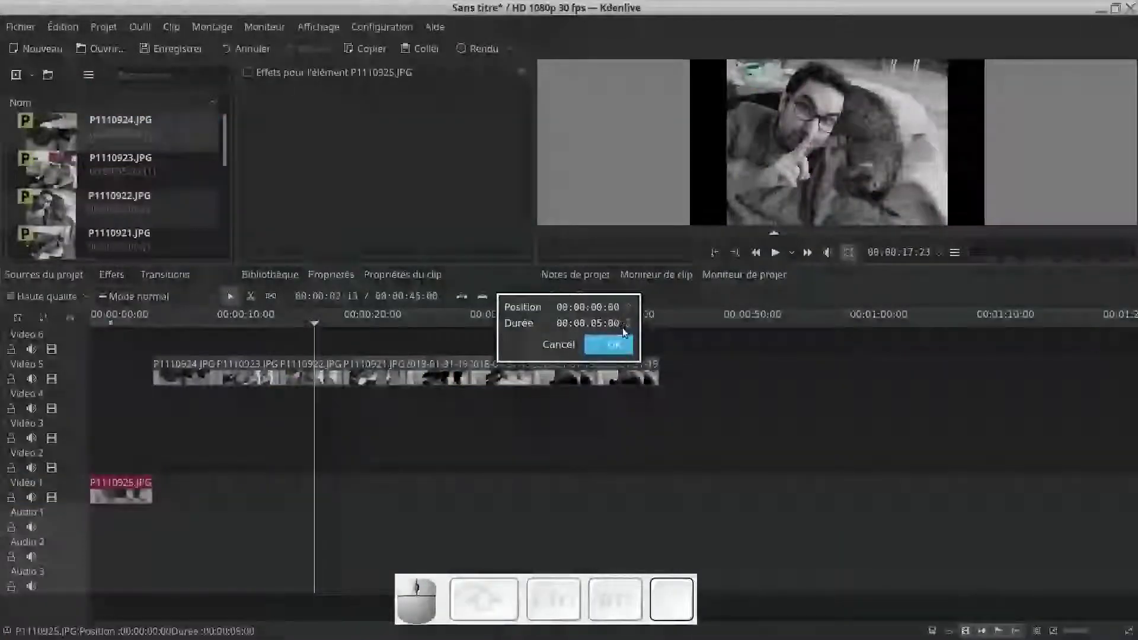
pyautogui.click(627, 327)
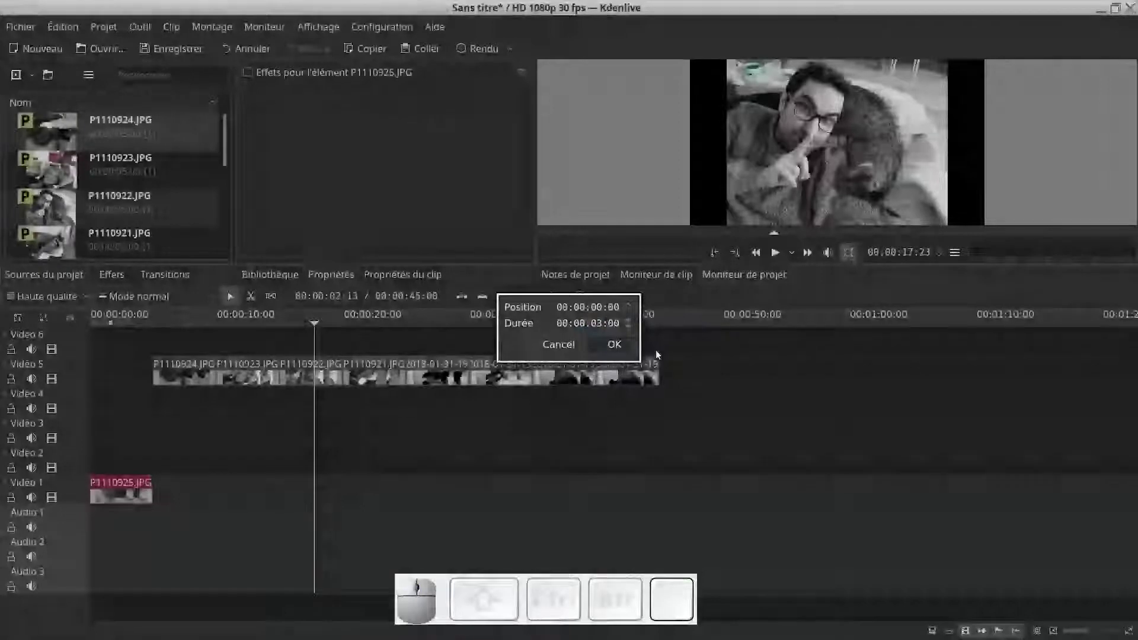
pyautogui.press('Return')
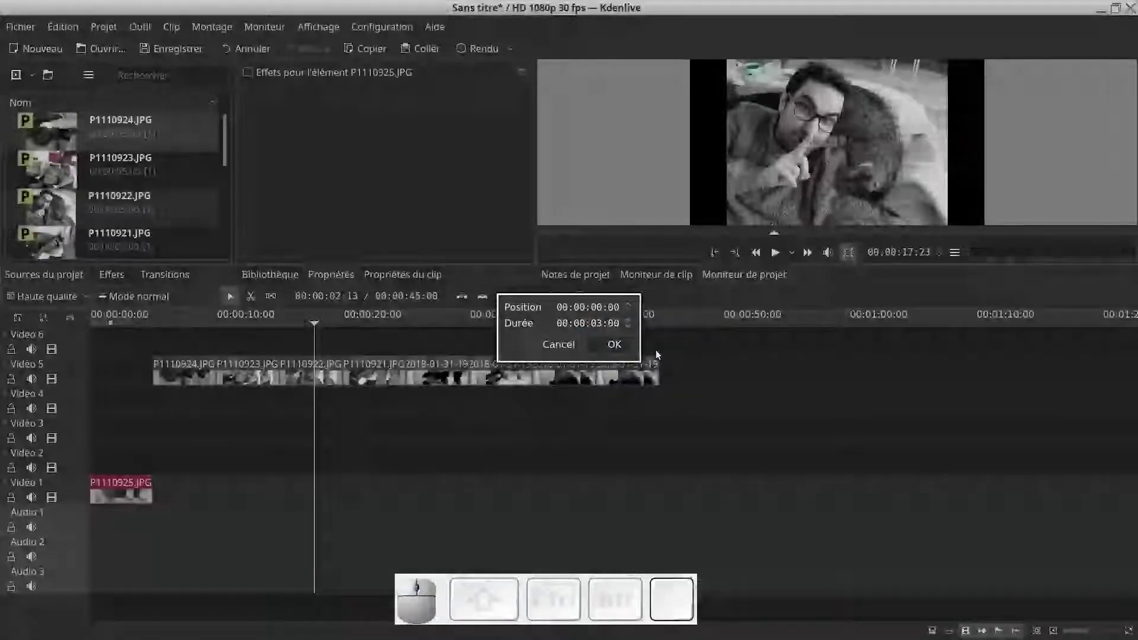
pyautogui.click(610, 345)
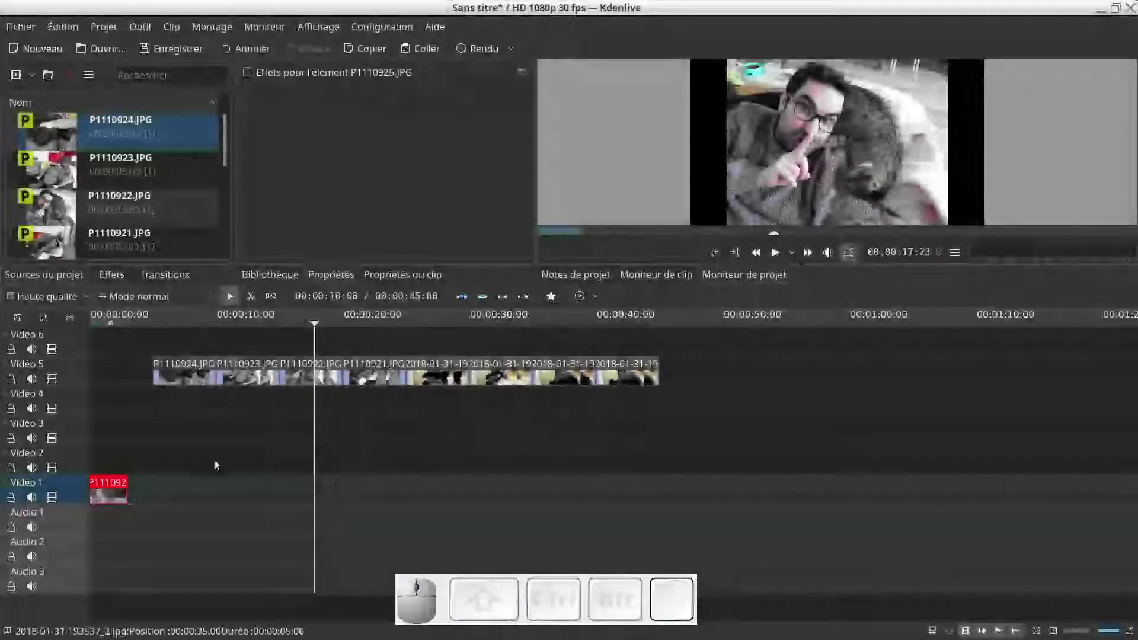
# - Set the duration of the P1110925.JPG clip on Vidéo 1 to 00:00:02:00
pyautogui.rightClick(113, 495)
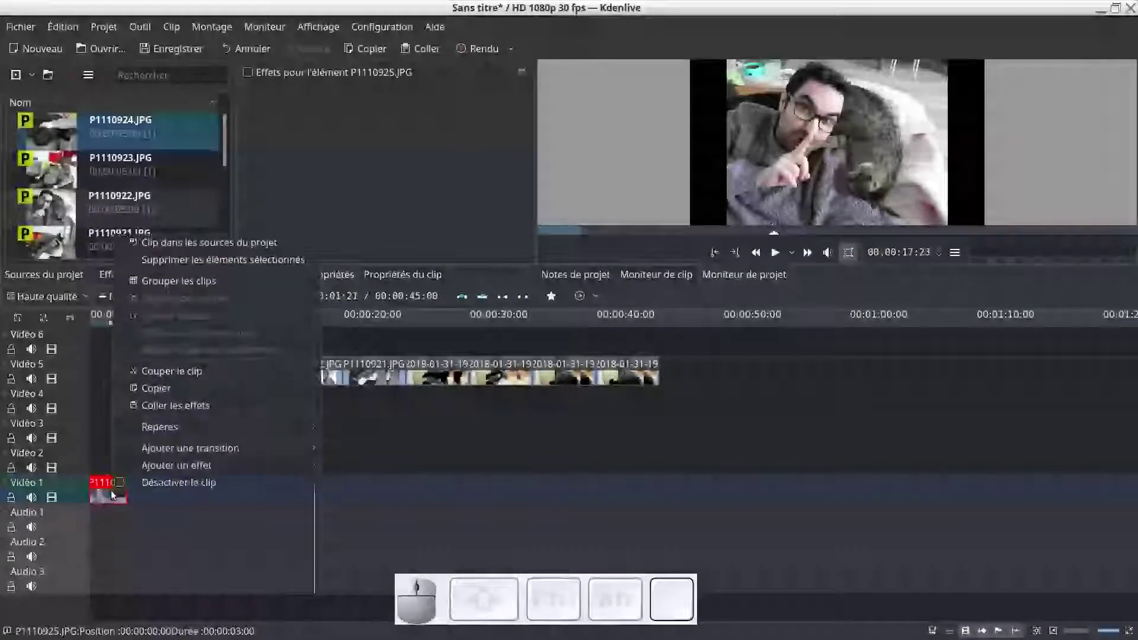
pyautogui.click(114, 495)
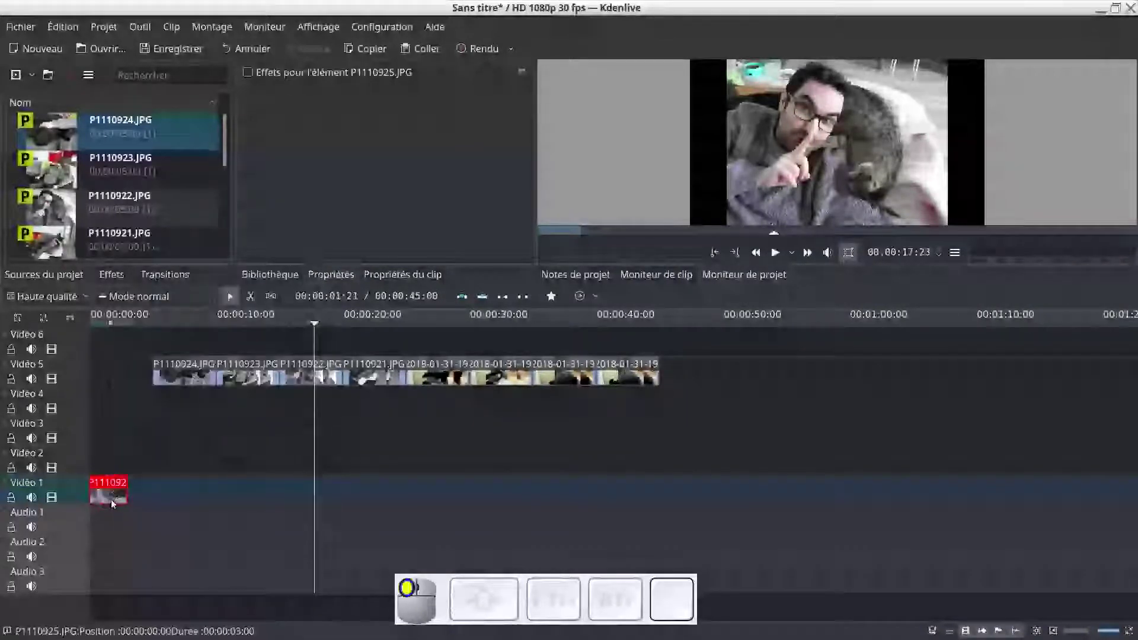
pyautogui.doubleClick(117, 495)
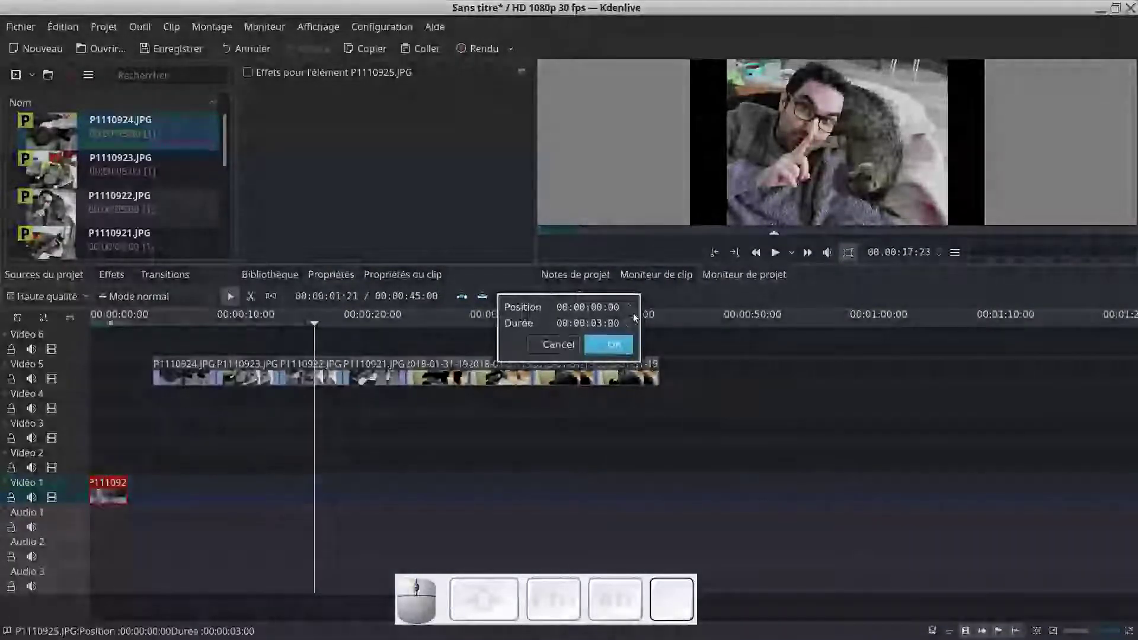
pyautogui.click(611, 344)
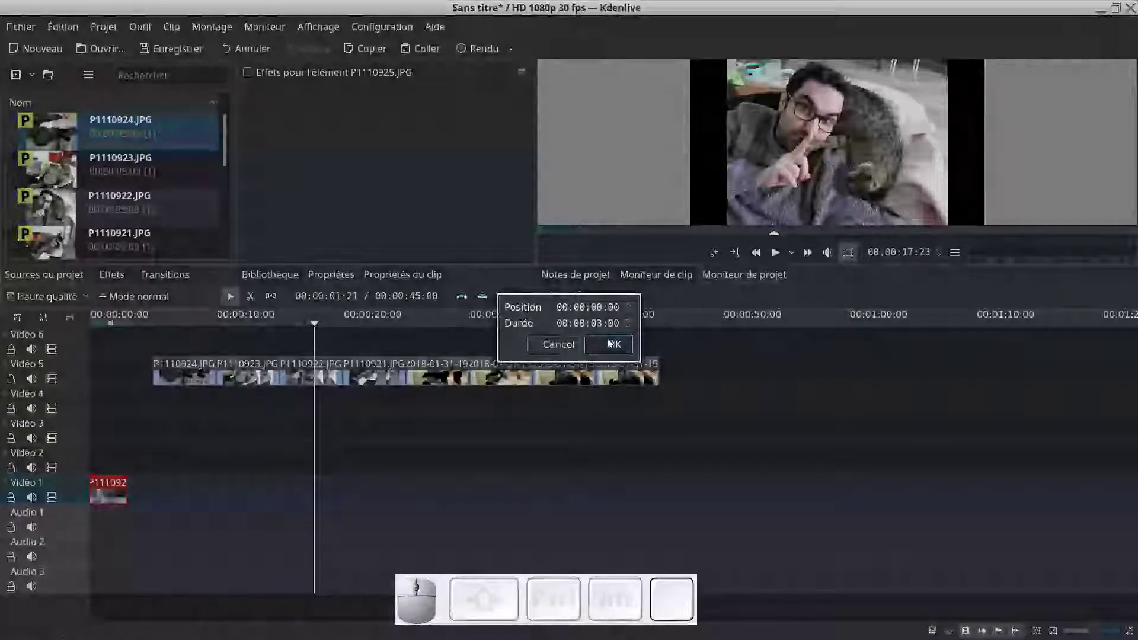
pyautogui.press('Return')
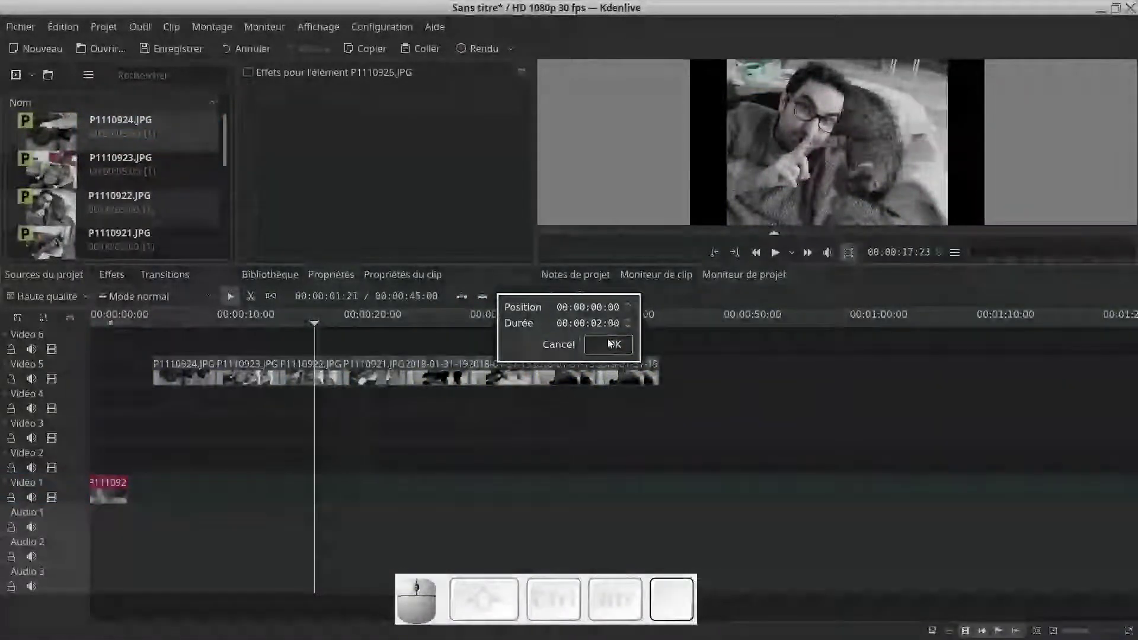
pyautogui.click(611, 343)
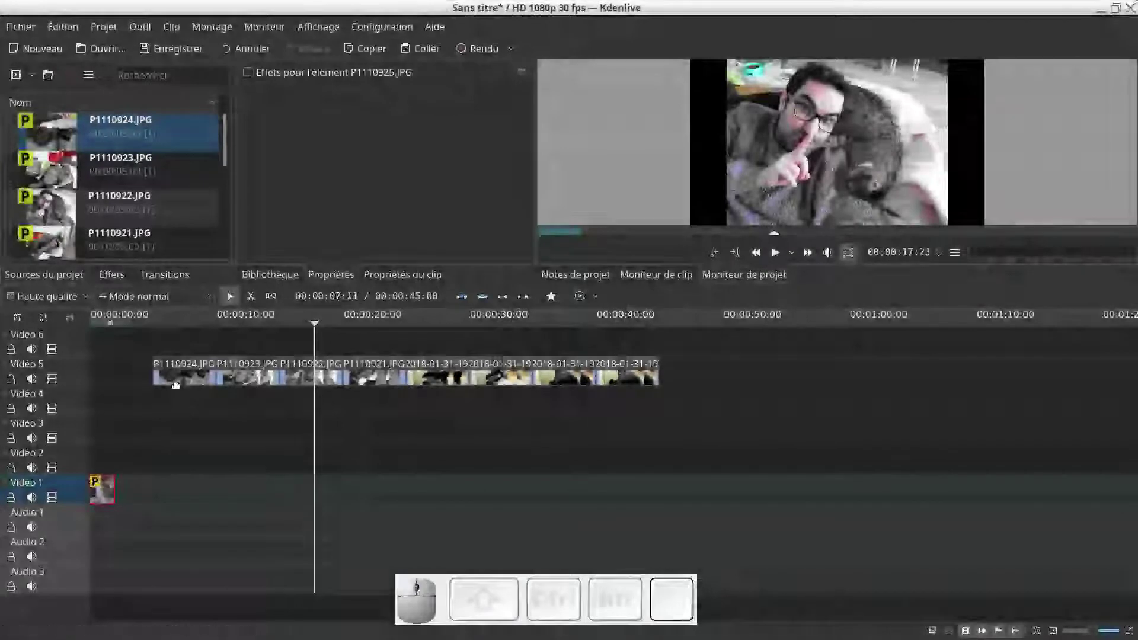
# - Trim the P1110924.JPG clip to two seconds against P1110925.JPG using the Vidéo 2 track, and place it directly after P1110925.JPG on Vidéo 1
pyautogui.moveTo(173, 381); pyautogui.dragTo(114, 470)
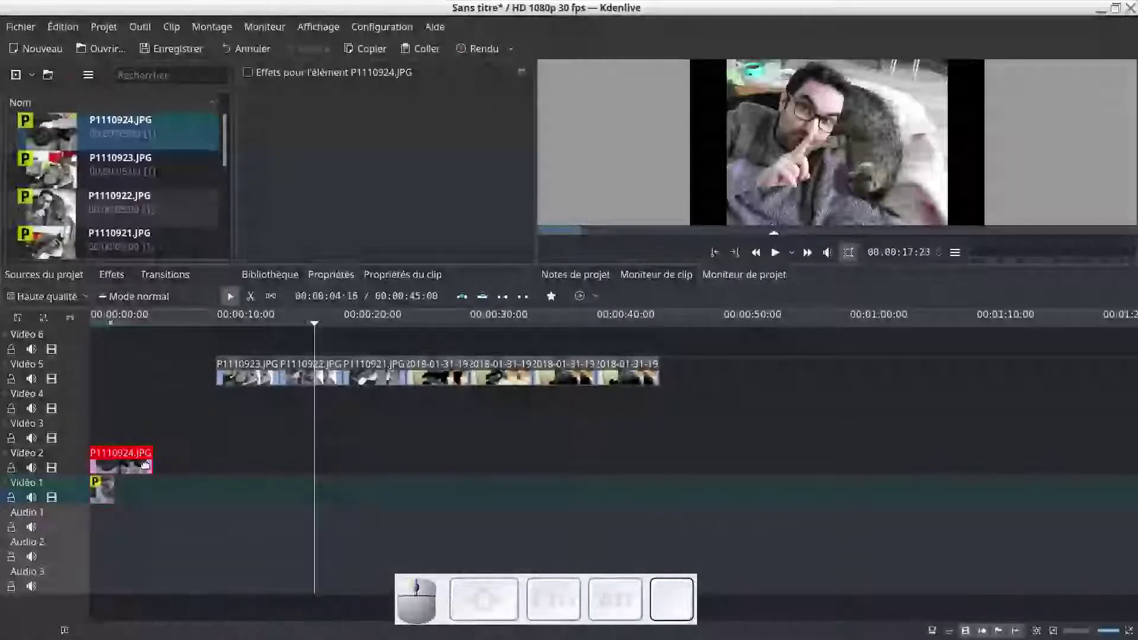
pyautogui.keyDown('ctrl'); pyautogui.scroll(3, 186, 465); pyautogui.keyUp('ctrl')
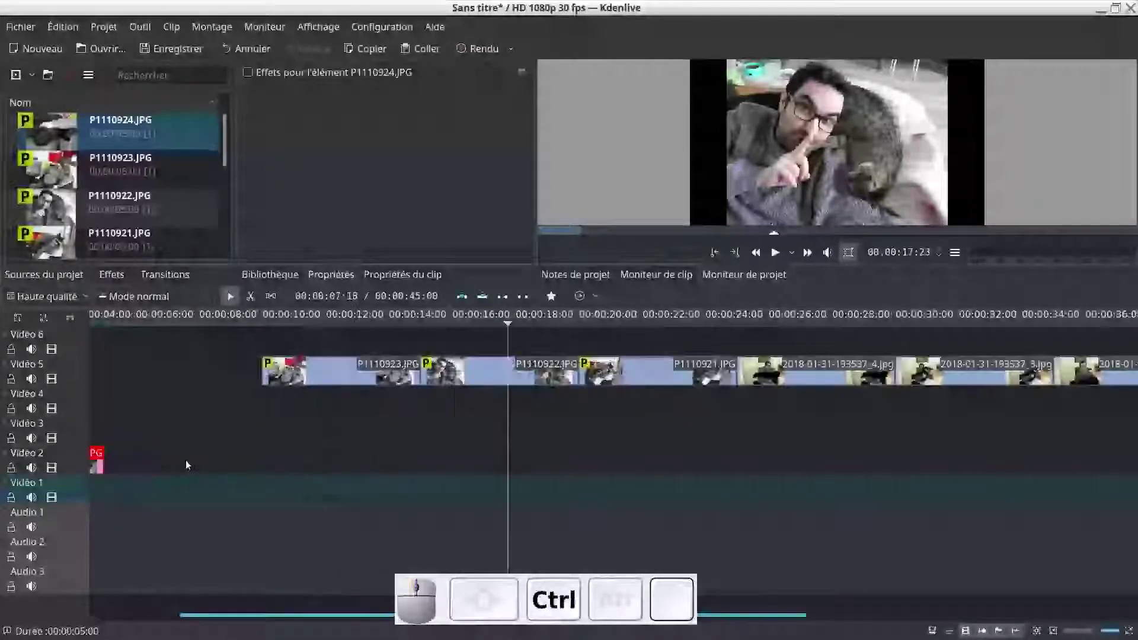
pyautogui.moveTo(281, 615); pyautogui.dragTo(125, 569)
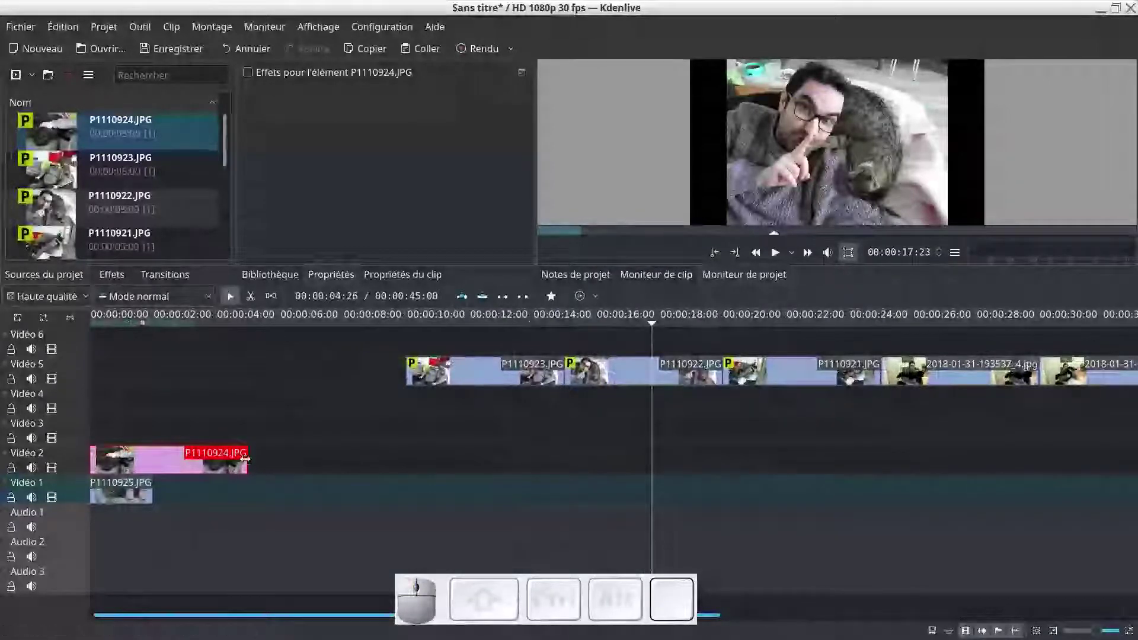
pyautogui.moveTo(245, 460); pyautogui.dragTo(154, 459)
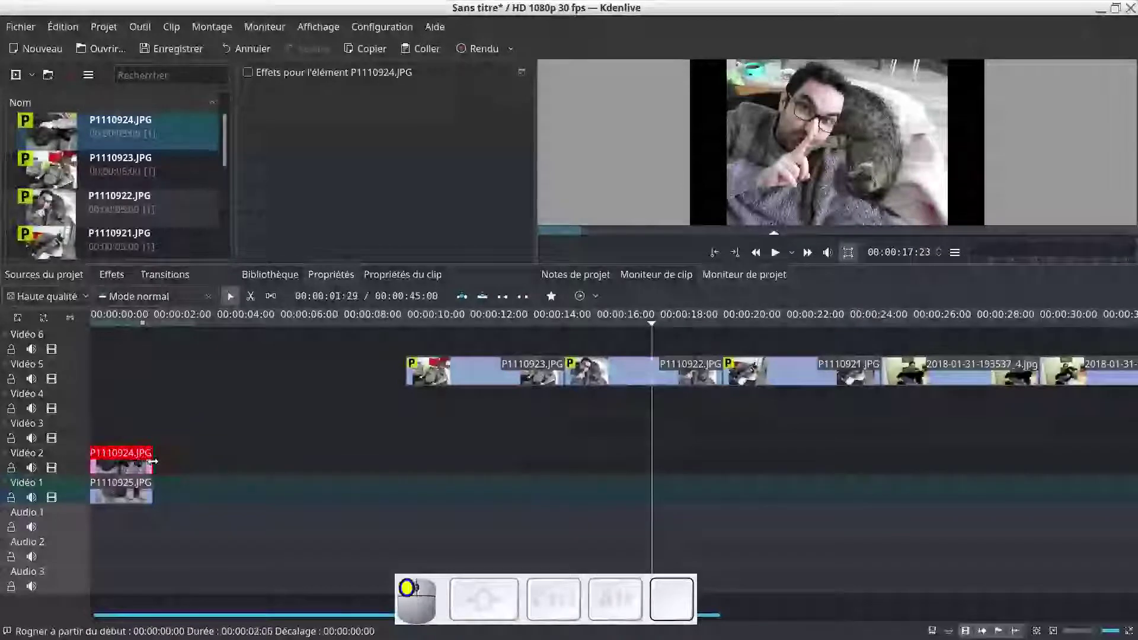
pyautogui.moveTo(130, 460); pyautogui.dragTo(195, 487)
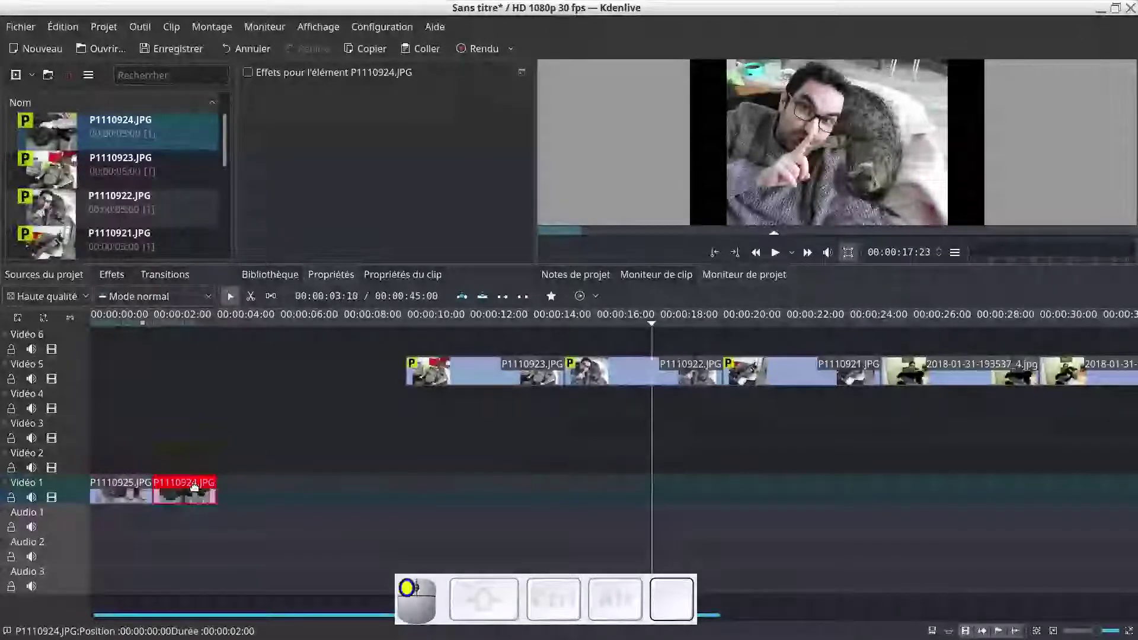
# - Trim the P1110923.JPG, P1110922.JPG and P1110921.JPG clips to two seconds each and place them end to end after P1110924.JPG on Vidéo 1
pyautogui.moveTo(422, 383); pyautogui.dragTo(105, 459)
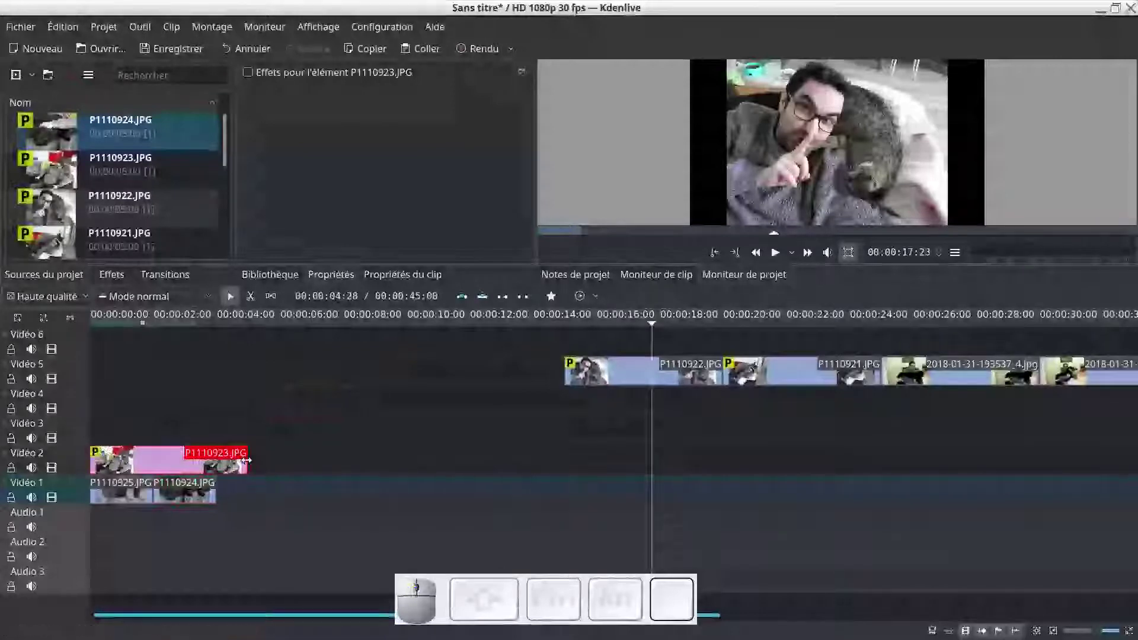
pyautogui.moveTo(247, 460); pyautogui.dragTo(212, 496)
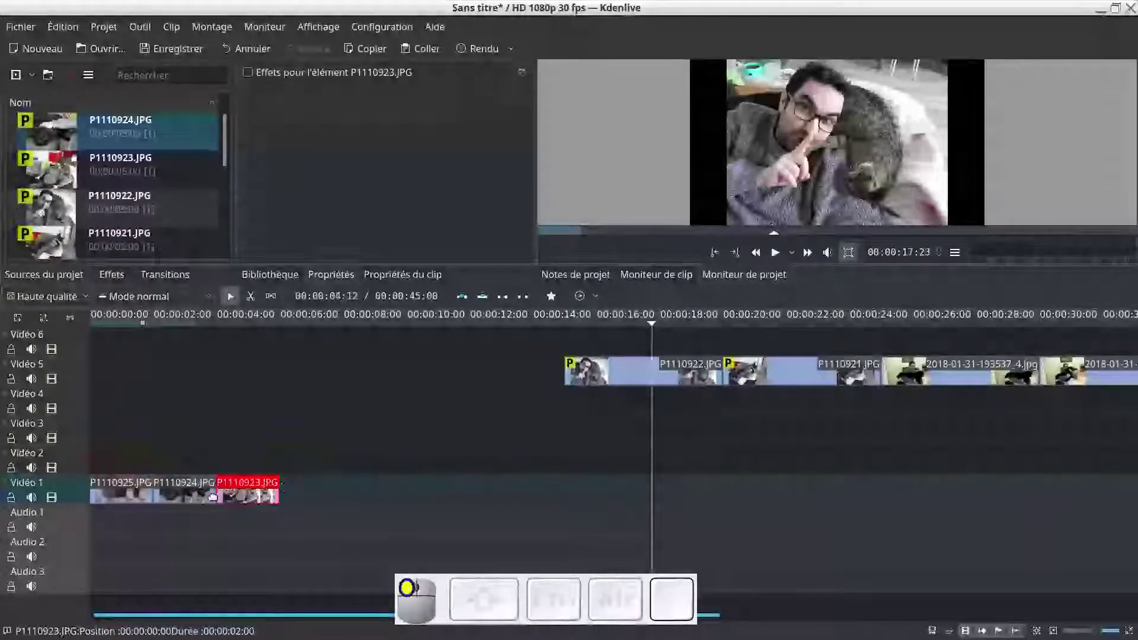
pyautogui.moveTo(602, 378); pyautogui.dragTo(260, 468)
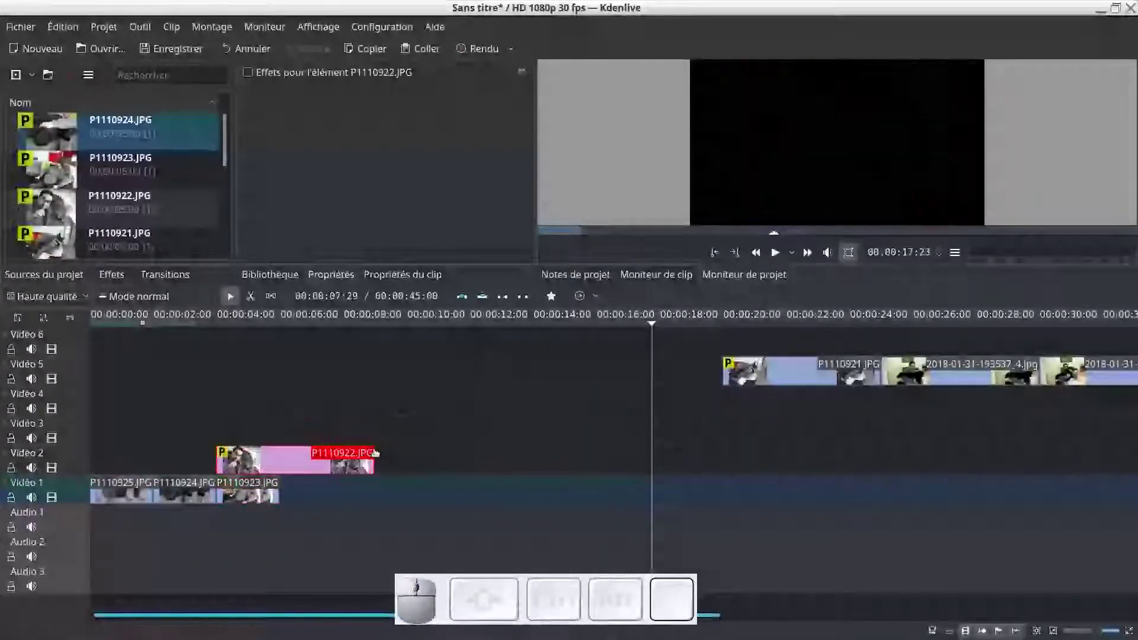
pyautogui.moveTo(372, 462); pyautogui.dragTo(326, 495)
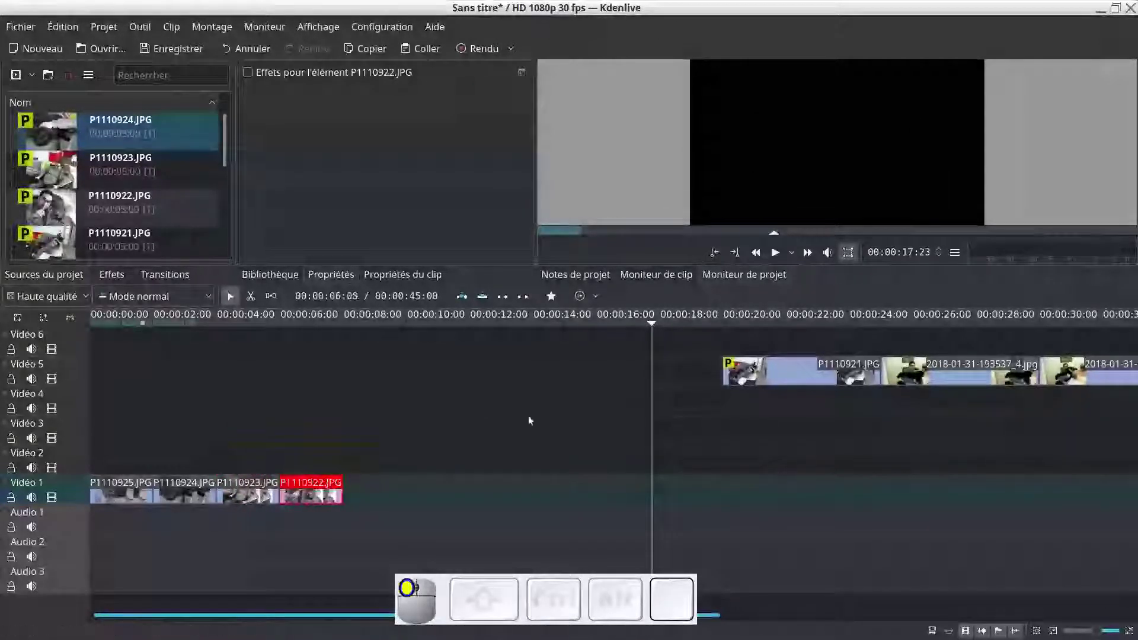
pyautogui.moveTo(761, 378); pyautogui.dragTo(330, 467)
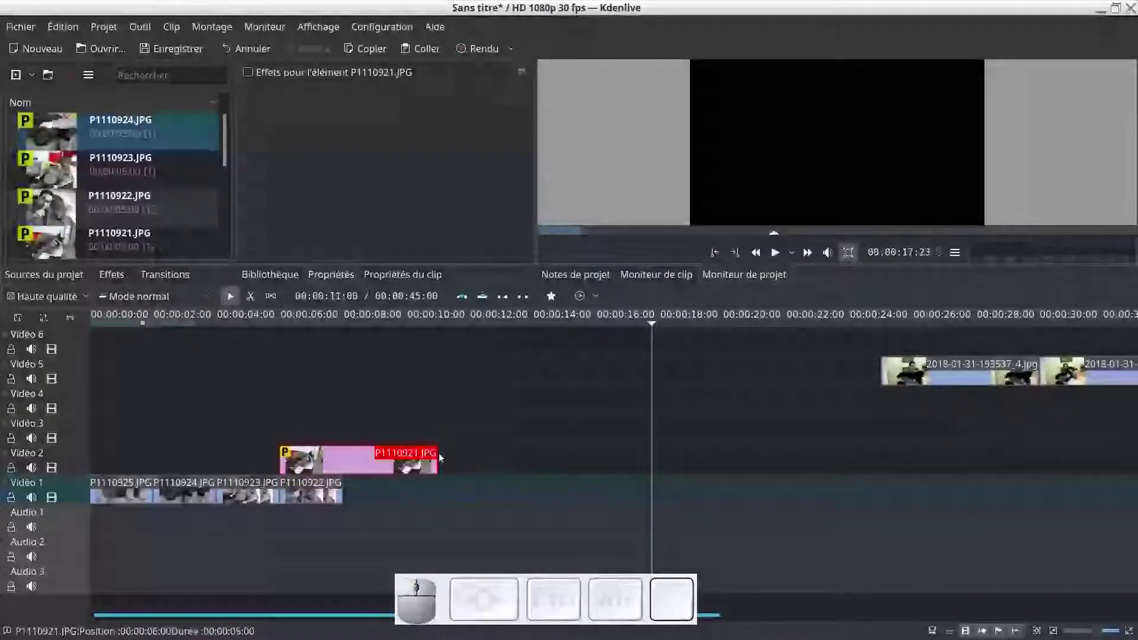
pyautogui.moveTo(437, 457); pyautogui.dragTo(395, 492)
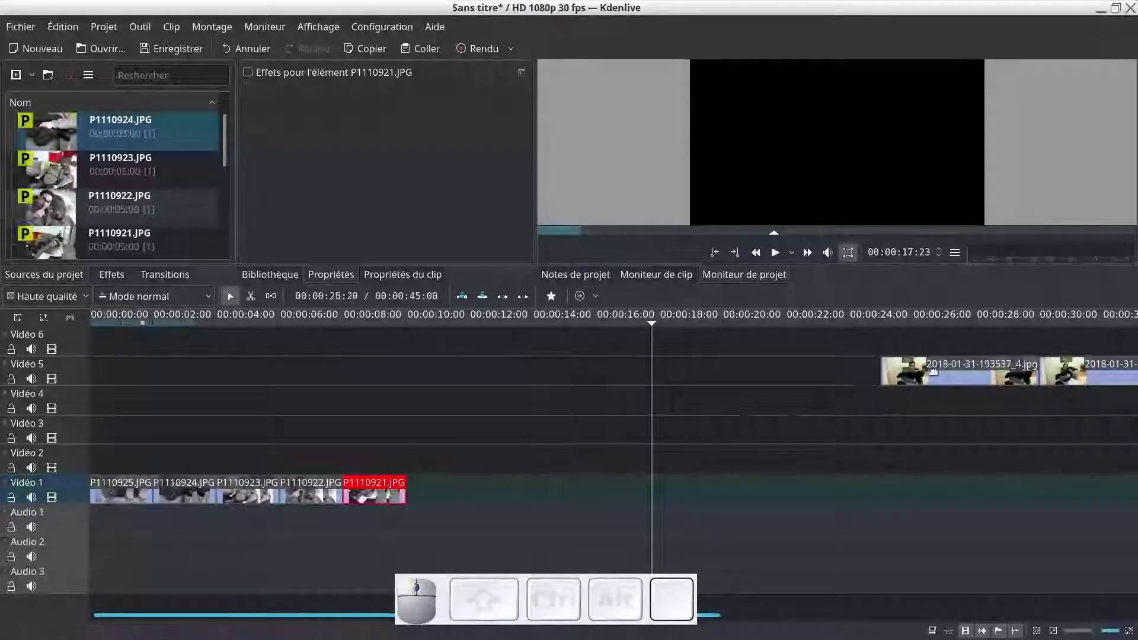
pyautogui.moveTo(931, 372); pyautogui.dragTo(399, 454)
pyautogui.moveTo(500, 460); pyautogui.dragTo(444, 490)
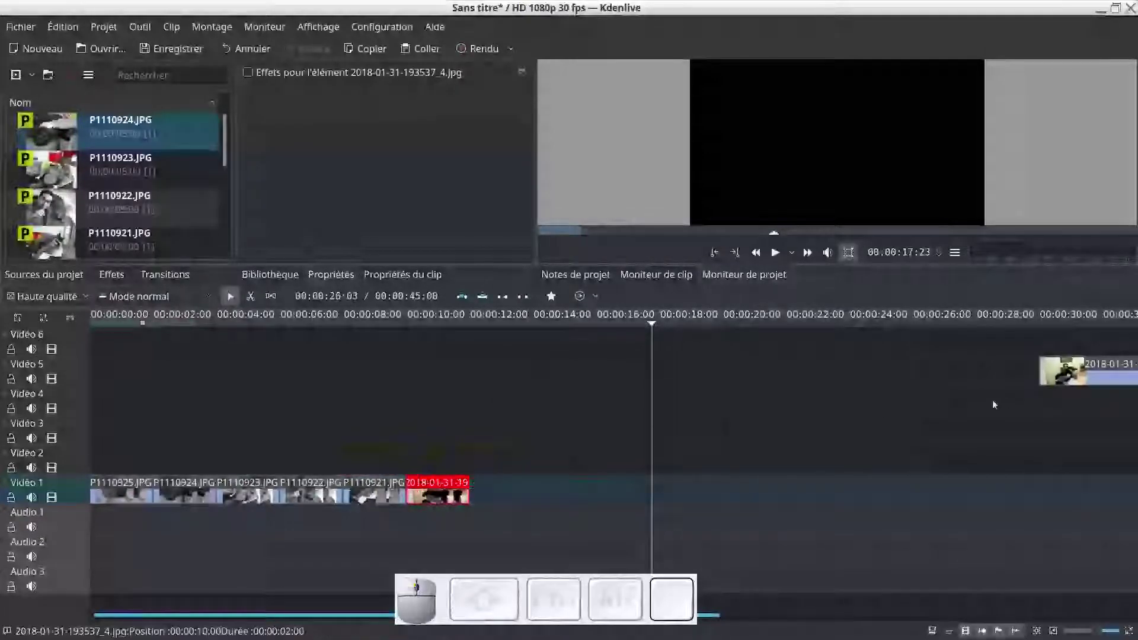
pyautogui.moveTo(1044, 372); pyautogui.dragTo(481, 496)
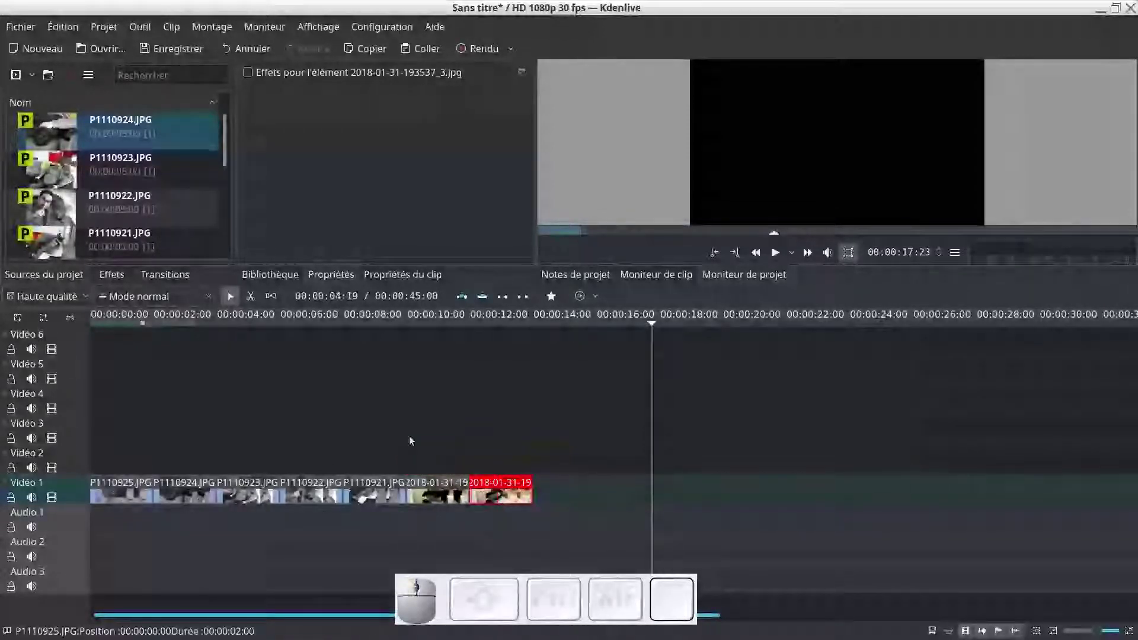
pyautogui.keyDown('ctrl'); pyautogui.scroll(-2, 650, 411); pyautogui.keyUp('ctrl')
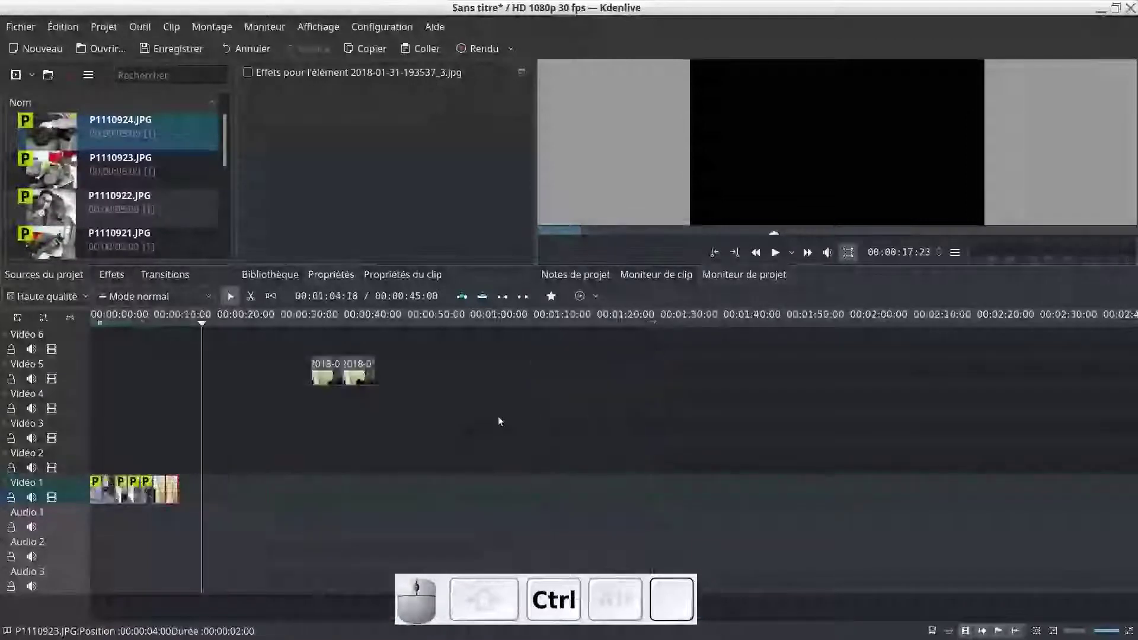
pyautogui.moveTo(356, 378); pyautogui.dragTo(178, 469)
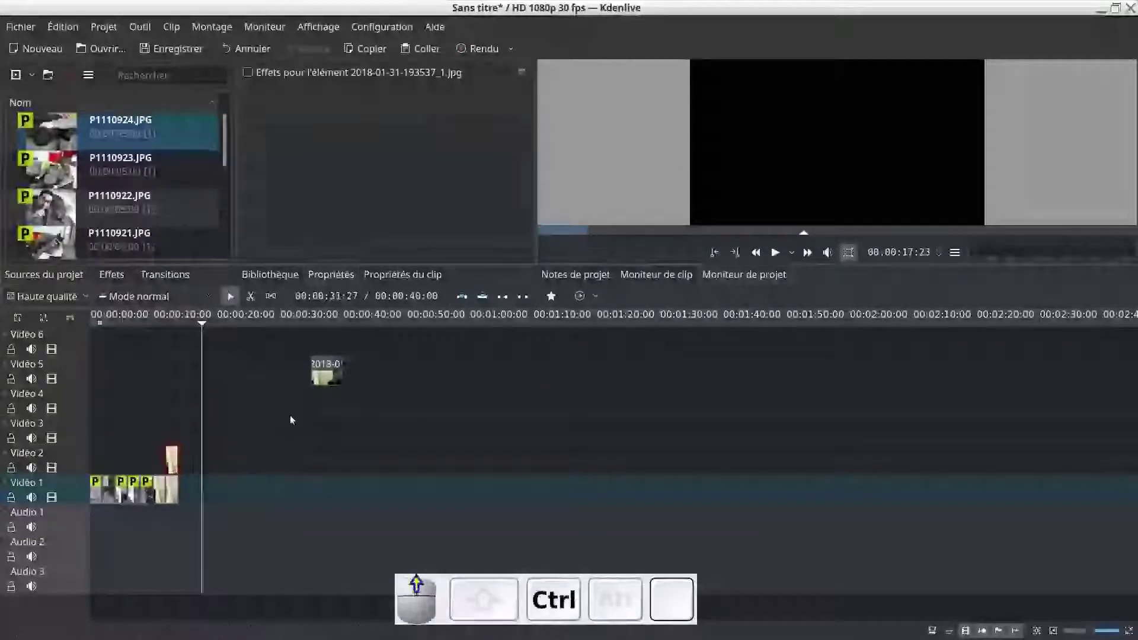
pyautogui.keyDown('ctrl'); pyautogui.scroll(3, 290, 415); pyautogui.keyUp('ctrl')
pyautogui.keyDown('ctrl'); pyautogui.scroll(1, 322, 419); pyautogui.keyUp('ctrl')
pyautogui.keyDown('ctrl'); pyautogui.scroll(-1, 607, 404); pyautogui.keyUp('ctrl')
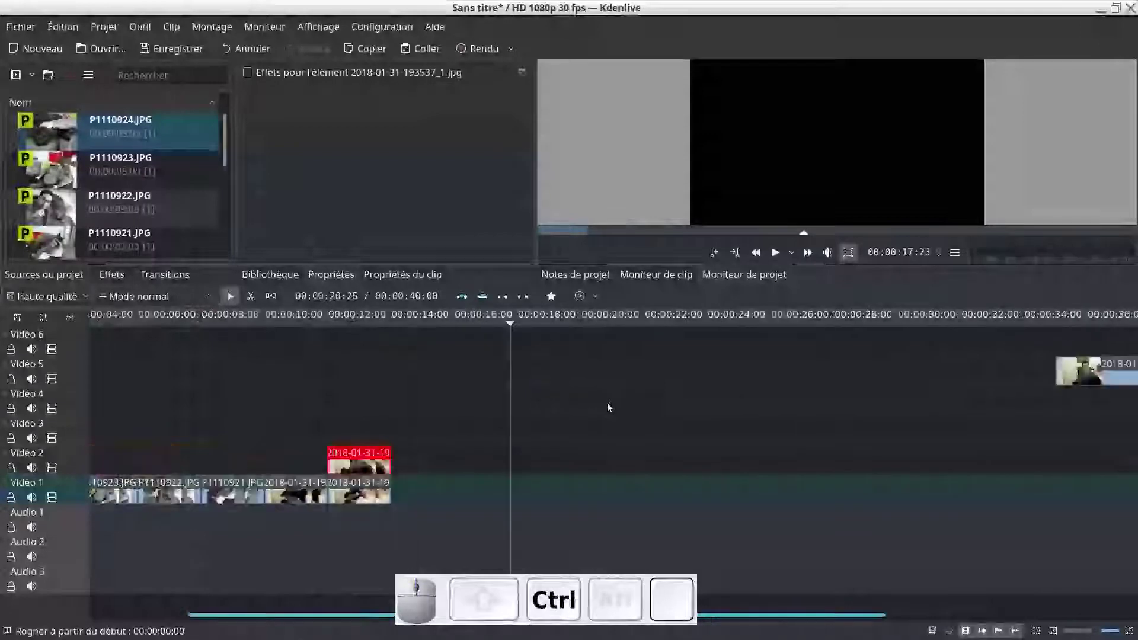
pyautogui.moveTo(1089, 374); pyautogui.dragTo(589, 486)
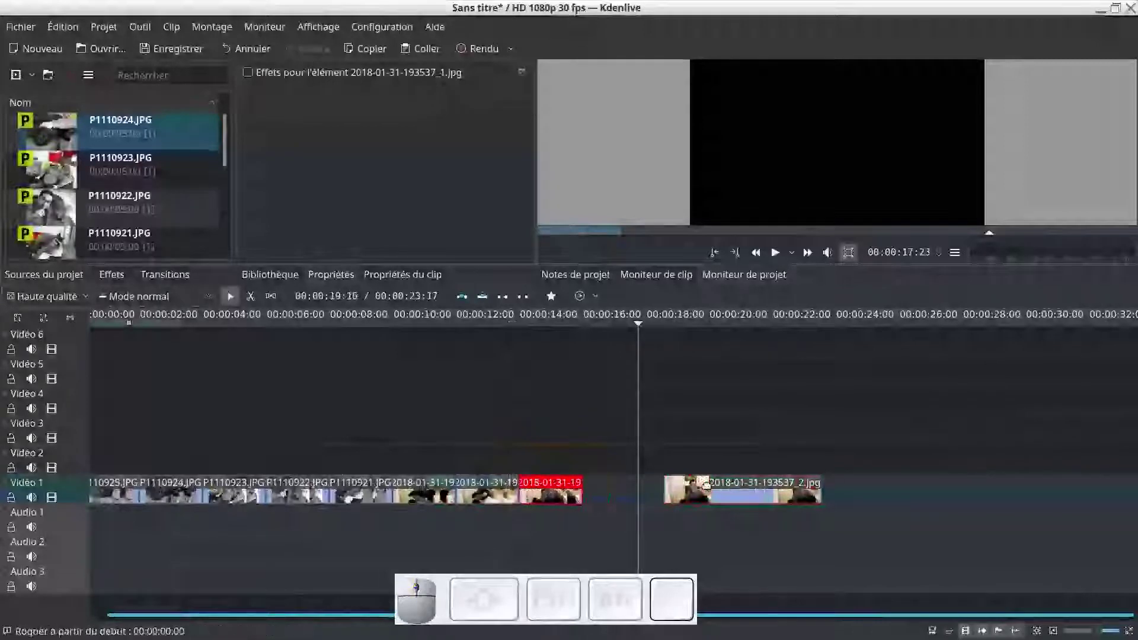
pyautogui.moveTo(708, 485); pyautogui.dragTo(606, 456)
pyautogui.moveTo(689, 468); pyautogui.dragTo(646, 469)
pyautogui.keyDown('ctrl'); pyautogui.scroll(8, 446, 462); pyautogui.keyUp('ctrl')
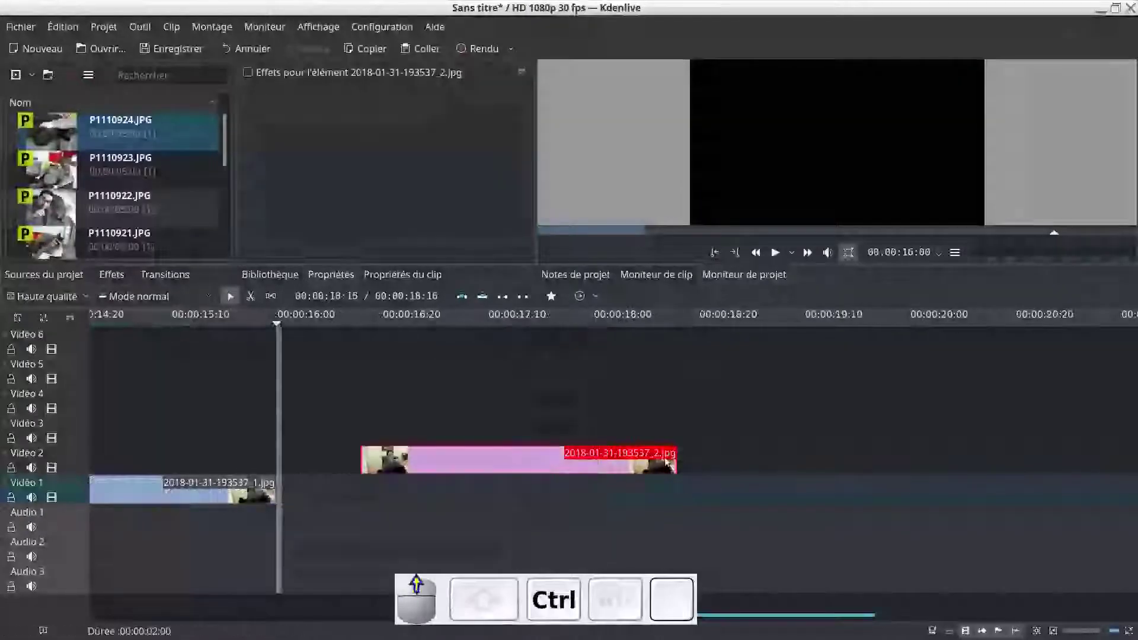
pyautogui.keyDown('ctrl'); pyautogui.scroll(-1, 445, 462); pyautogui.keyUp('ctrl')
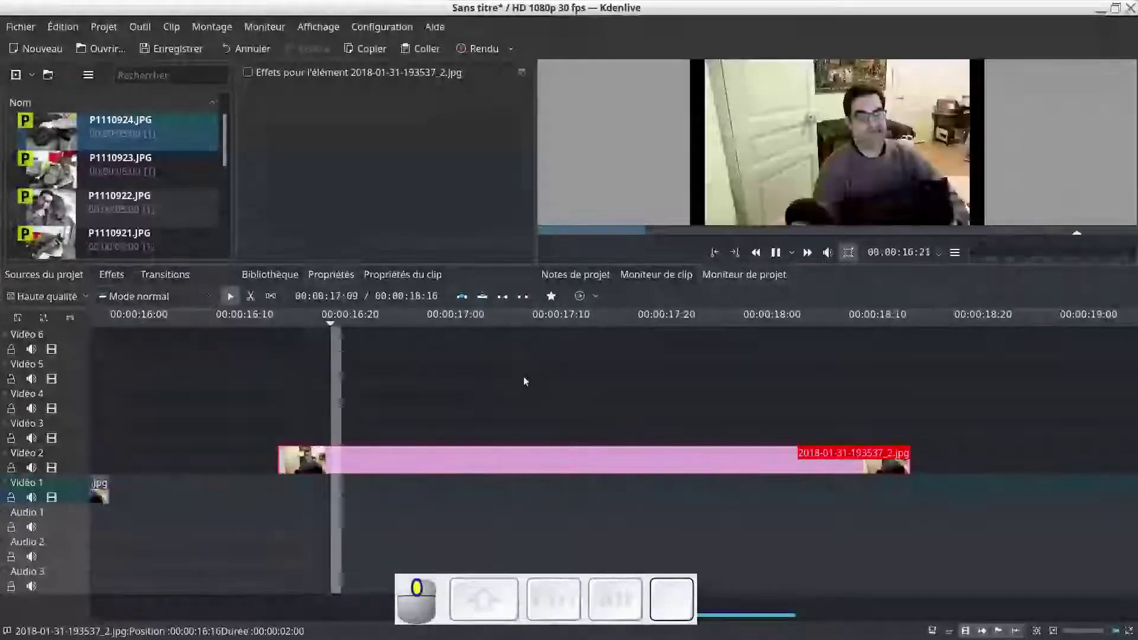
pyautogui.hotkey('ctrl', 'space')
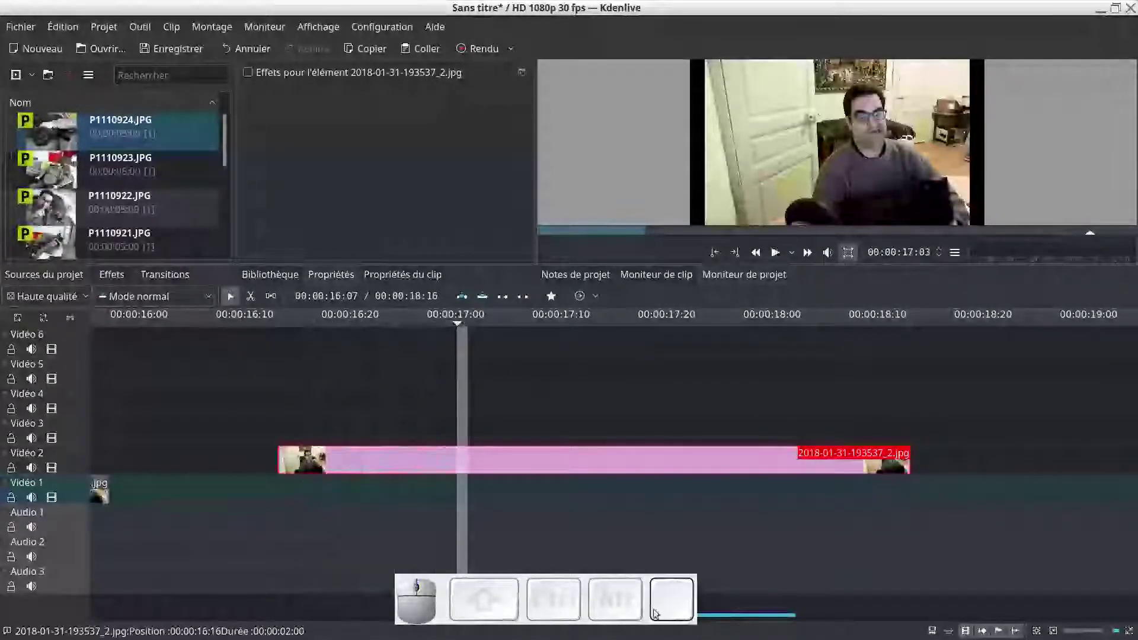
pyautogui.moveTo(613, 599); pyautogui.dragTo(617, 582)
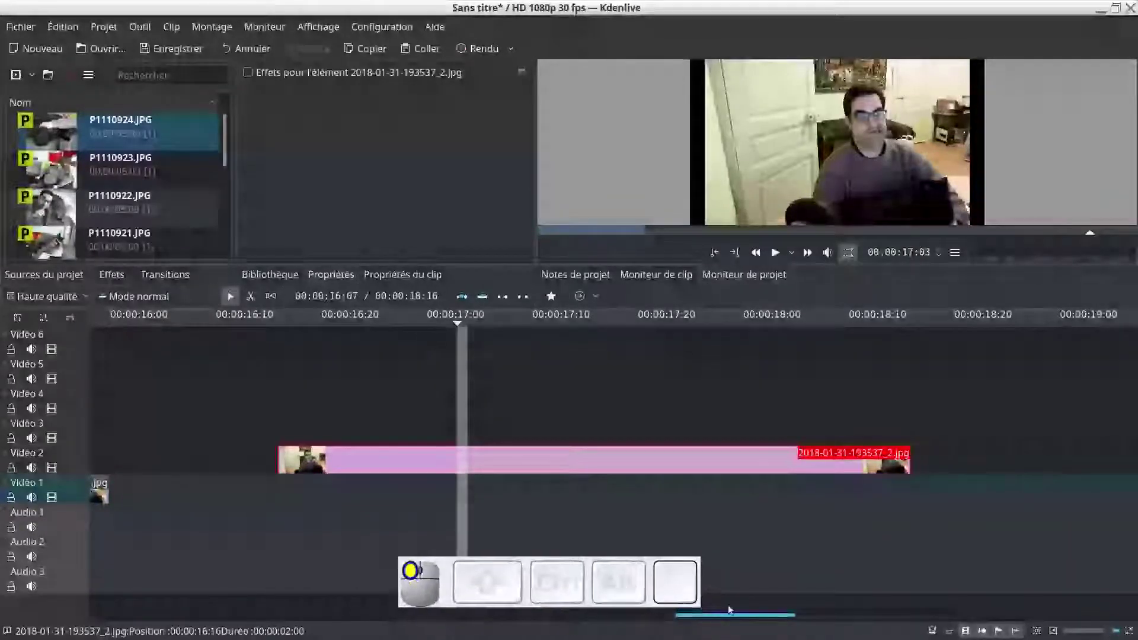
pyautogui.moveTo(737, 616); pyautogui.dragTo(678, 615)
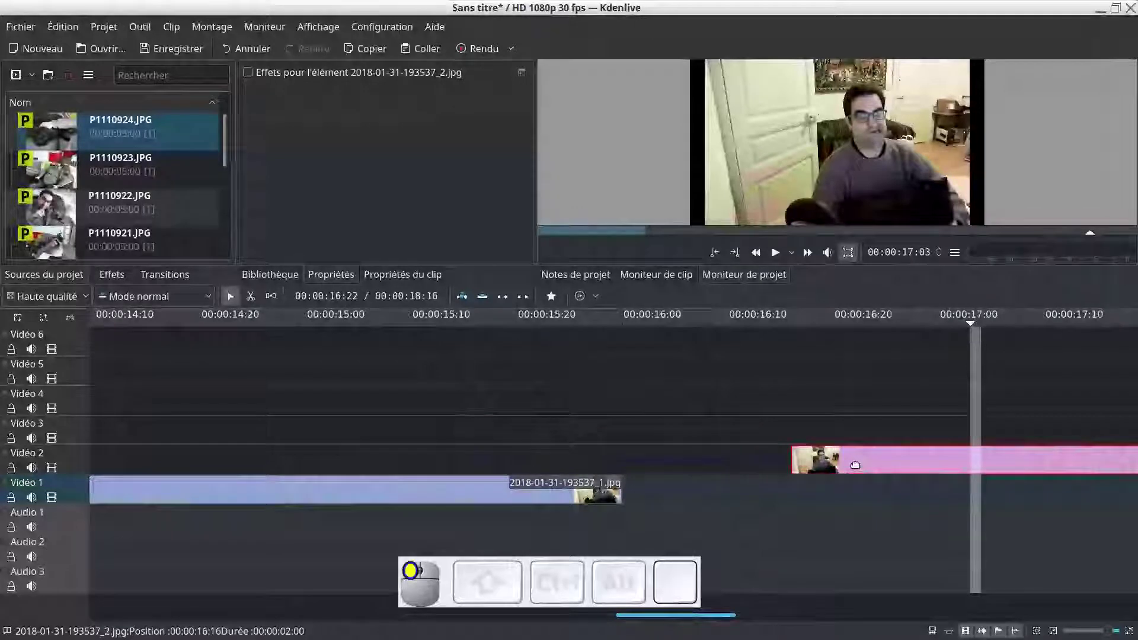
pyautogui.moveTo(855, 465); pyautogui.dragTo(457, 453)
pyautogui.keyDown('ctrl'); pyautogui.scroll(-4, 459, 453); pyautogui.keyUp('ctrl')
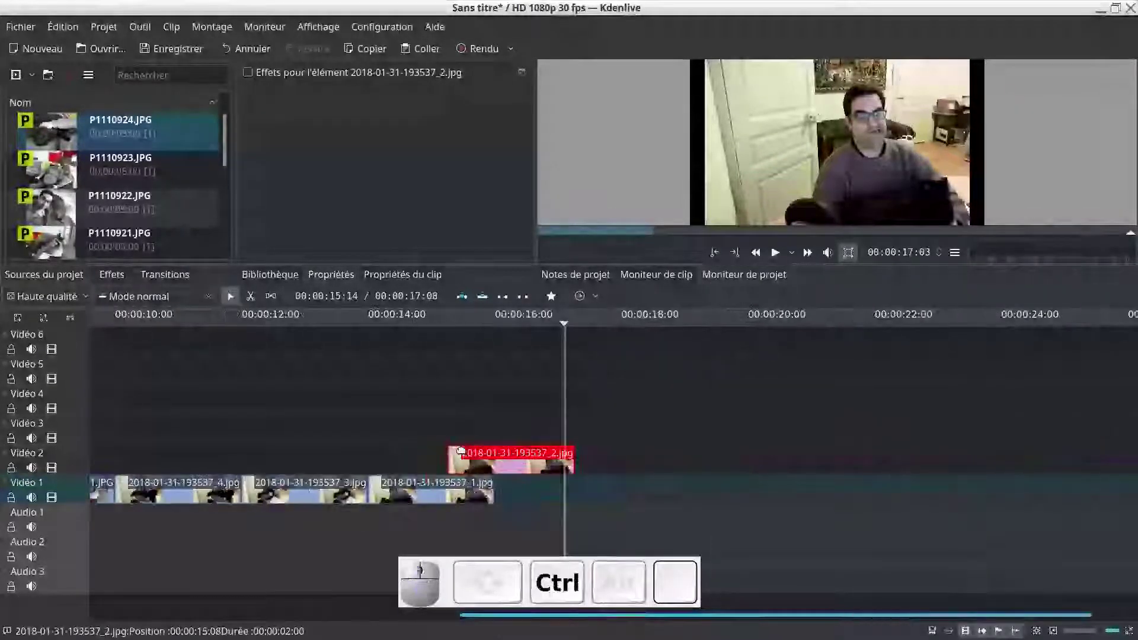
pyautogui.keyDown('ctrl'); pyautogui.scroll(3, 461, 452); pyautogui.keyUp('ctrl')
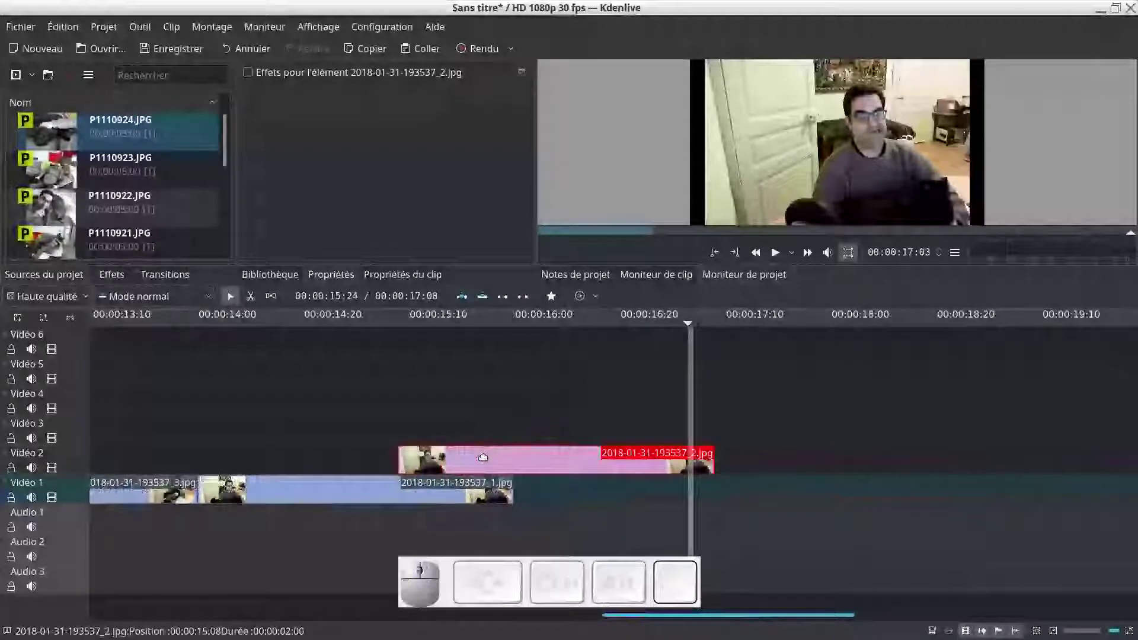
pyautogui.moveTo(482, 455); pyautogui.dragTo(293, 455)
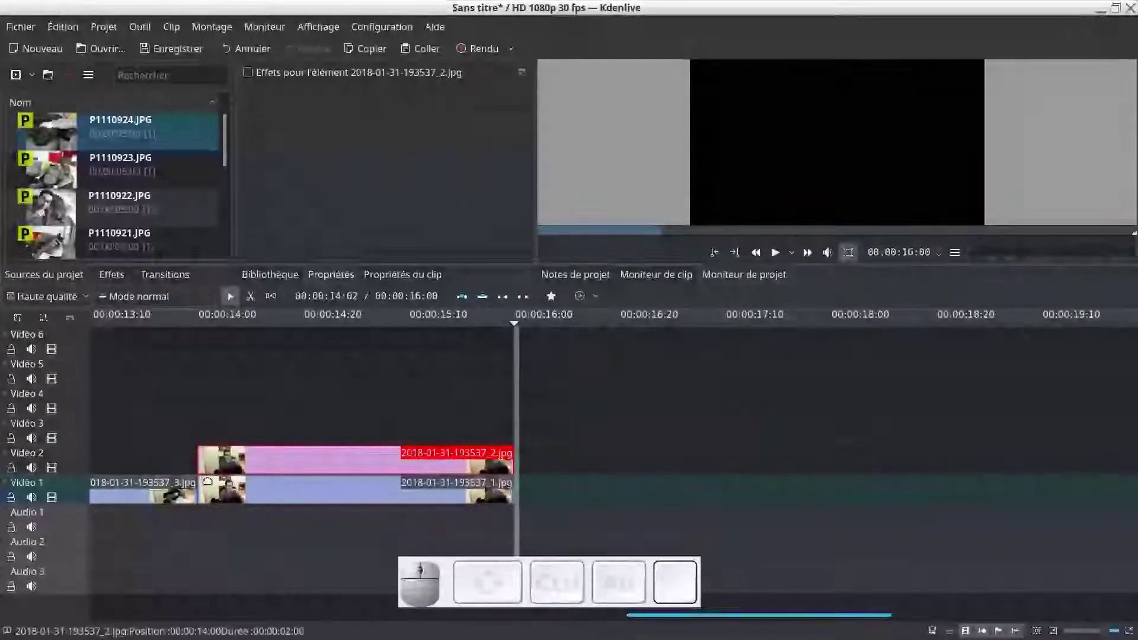
pyautogui.scroll(2, 196, 474)
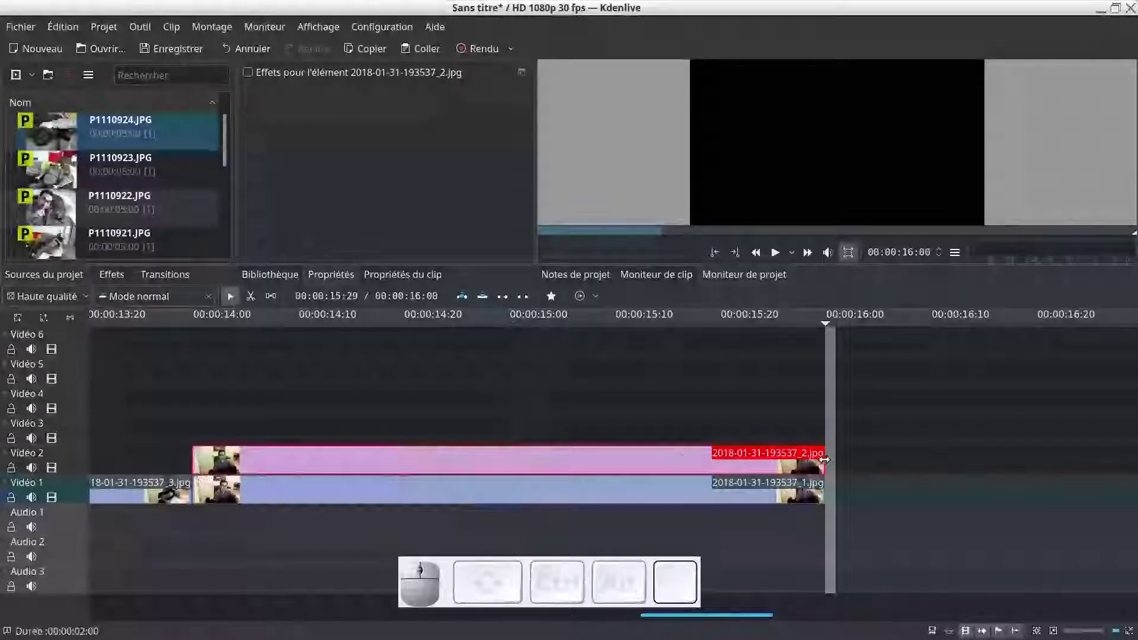
pyautogui.moveTo(824, 459); pyautogui.dragTo(940, 464)
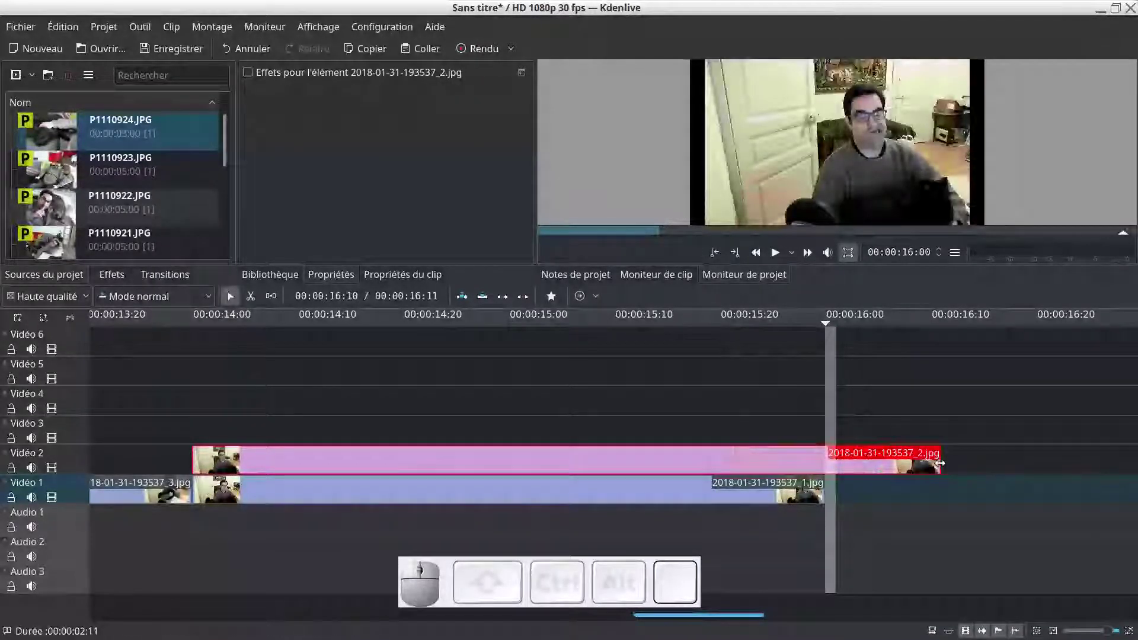
pyautogui.moveTo(940, 463); pyautogui.dragTo(829, 459)
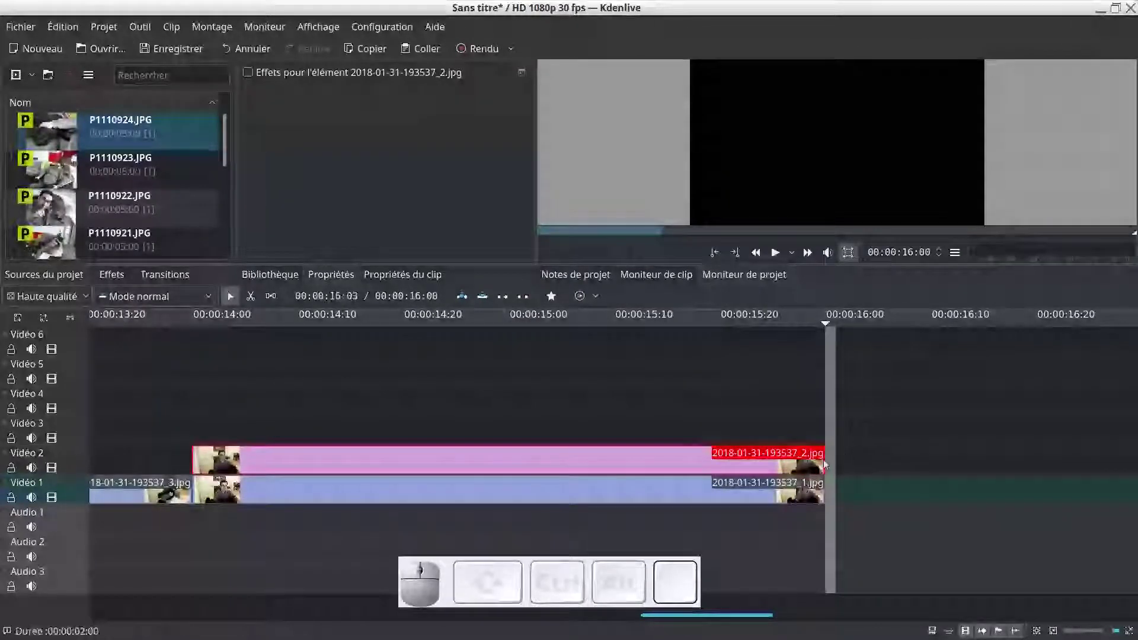
pyautogui.moveTo(598, 453); pyautogui.dragTo(842, 493)
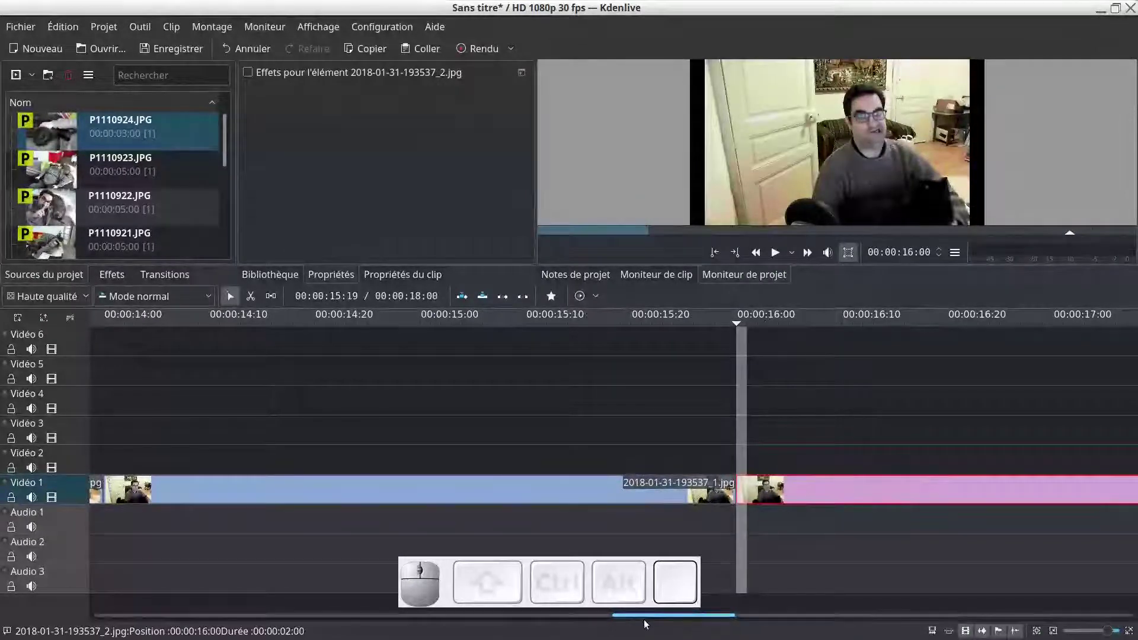
# - Play the whole slideshow in the project monitor from 00:00:00:00
pyautogui.moveTo(645, 624); pyautogui.dragTo(137, 504)
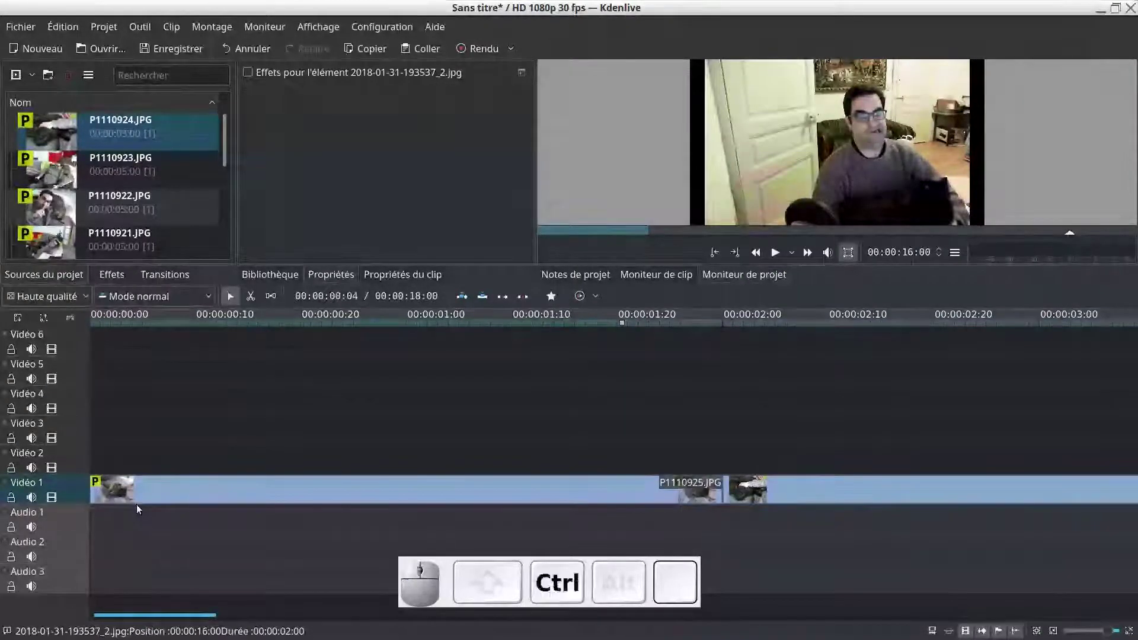
pyautogui.keyDown('ctrl'); pyautogui.scroll(-5, 137, 504); pyautogui.keyUp('ctrl')
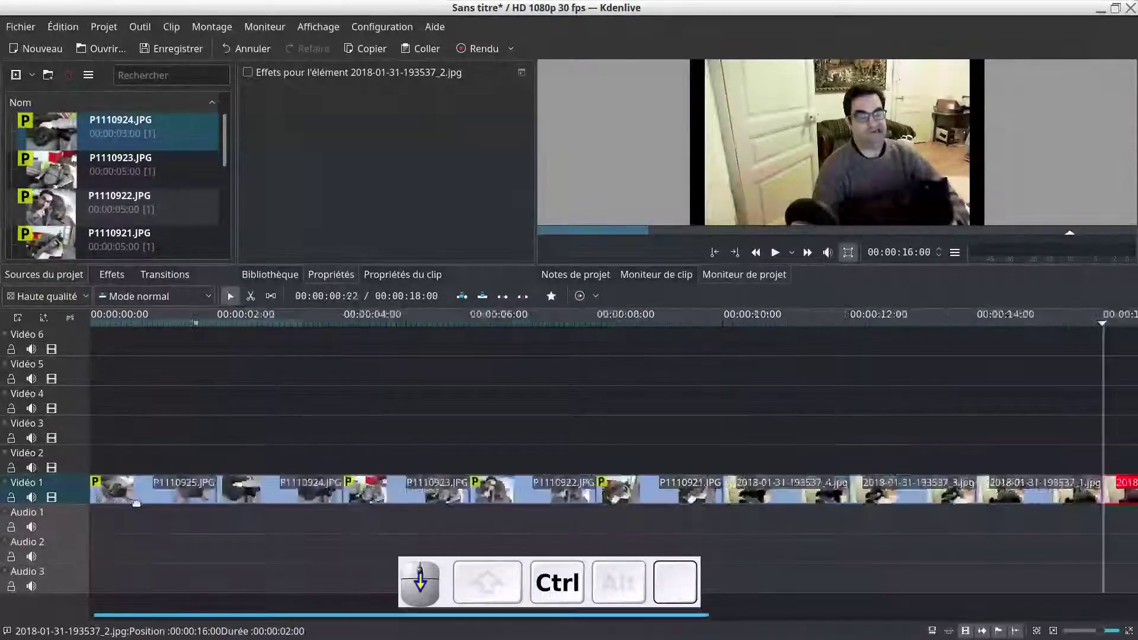
pyautogui.click(103, 317)
pyautogui.click(92, 317)
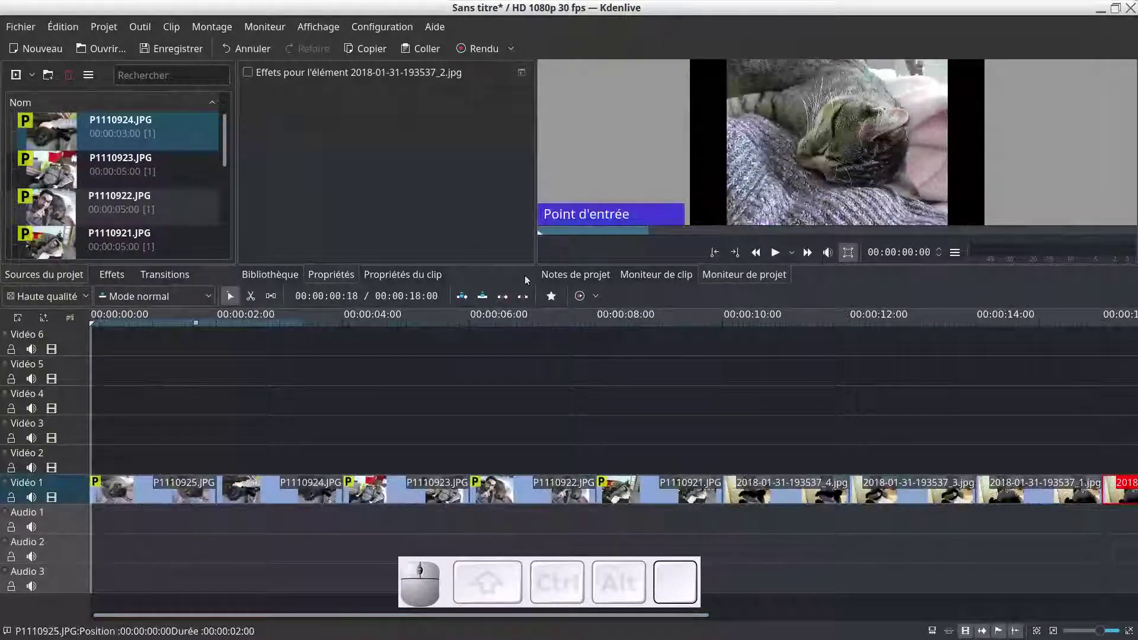
pyautogui.click(776, 253)
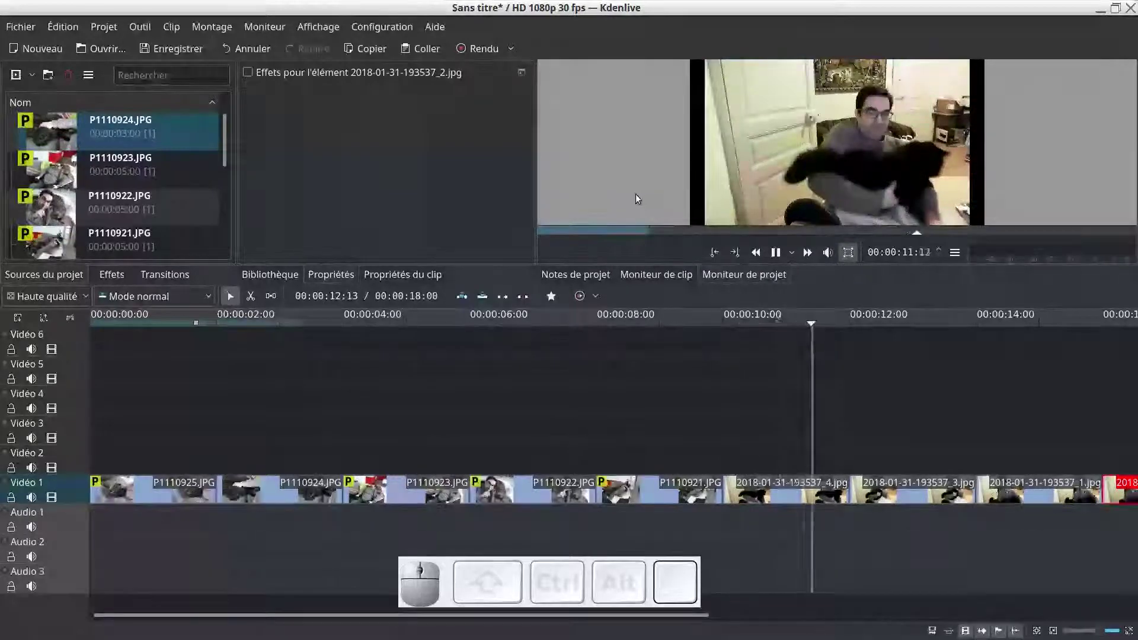
# - Examine the default image clip duration in the program's miscellaneous settings, and close the settings without applying a change
pyautogui.click(380, 30)
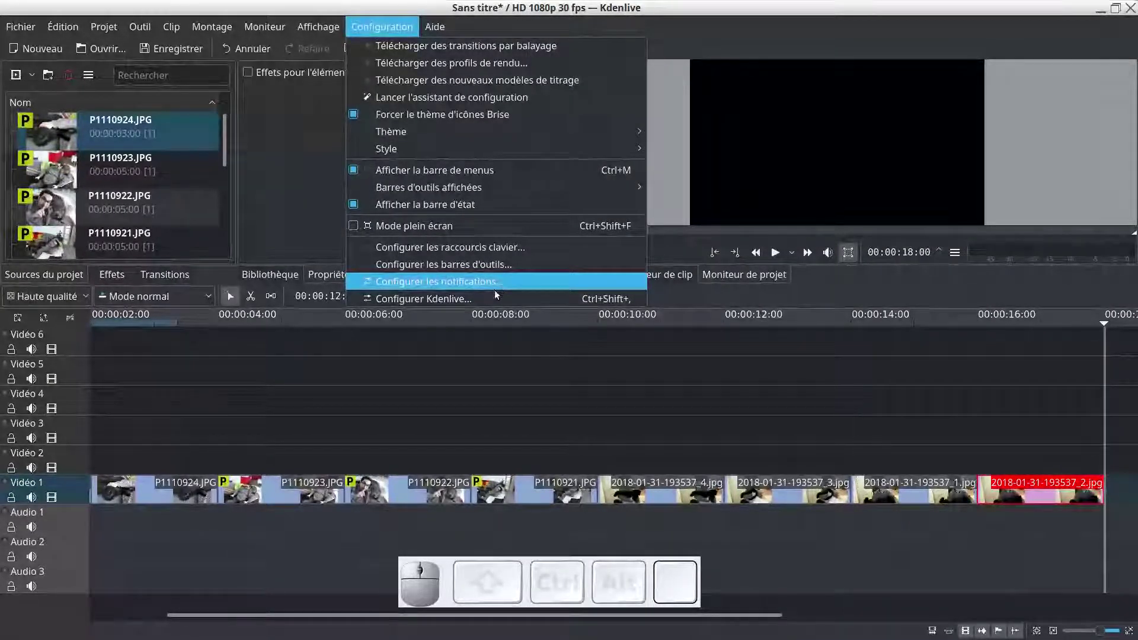
pyautogui.click(543, 443)
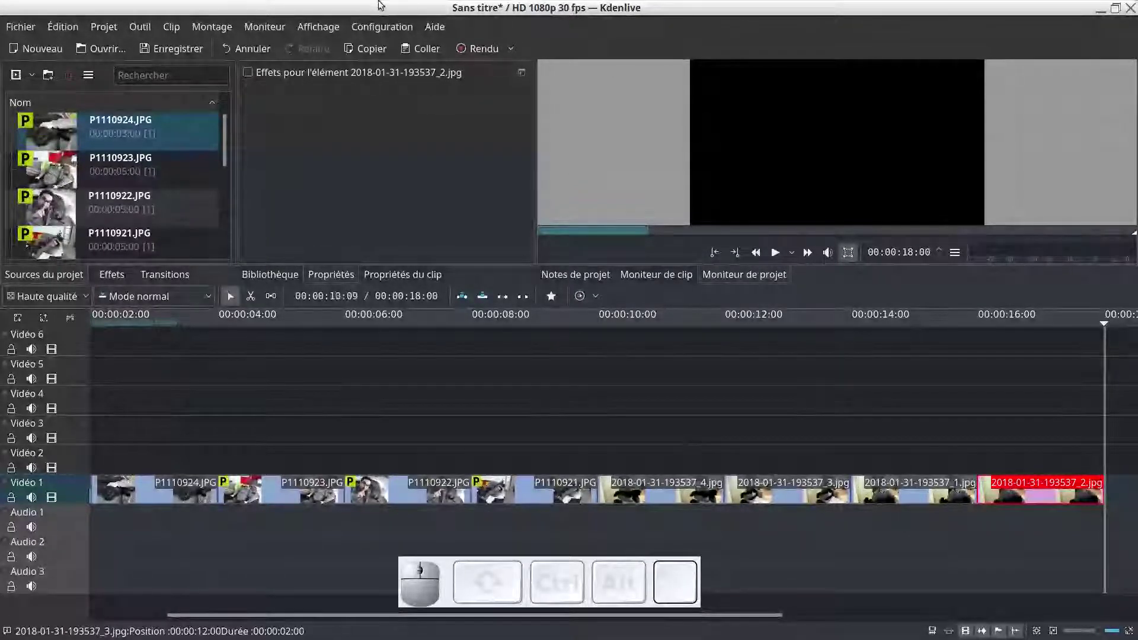
pyautogui.click(374, 27)
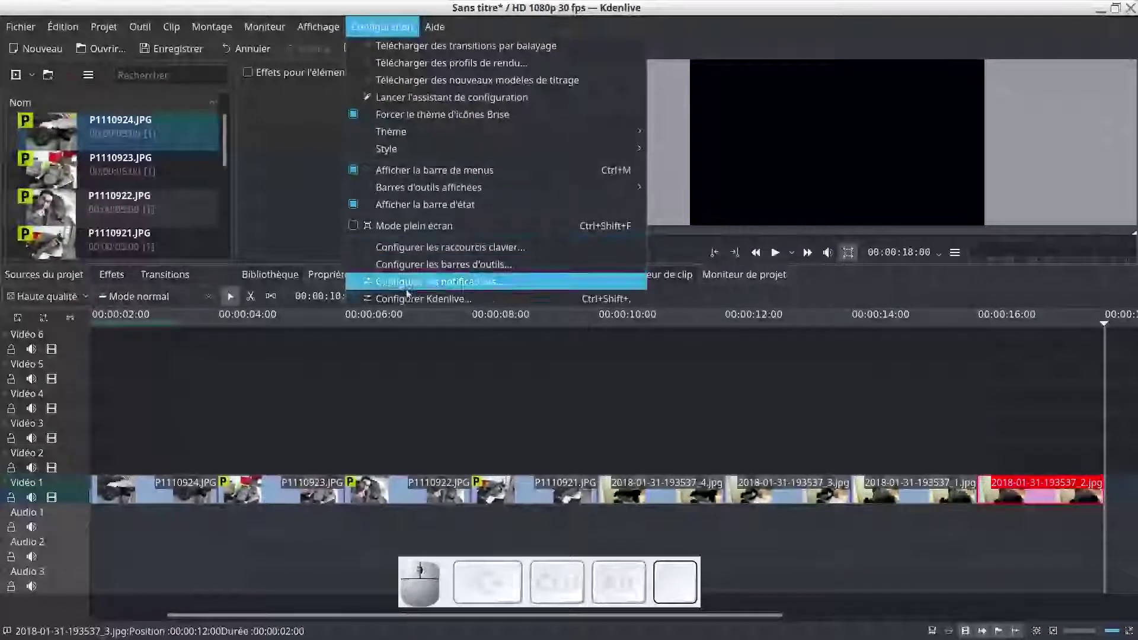
pyautogui.click(407, 299)
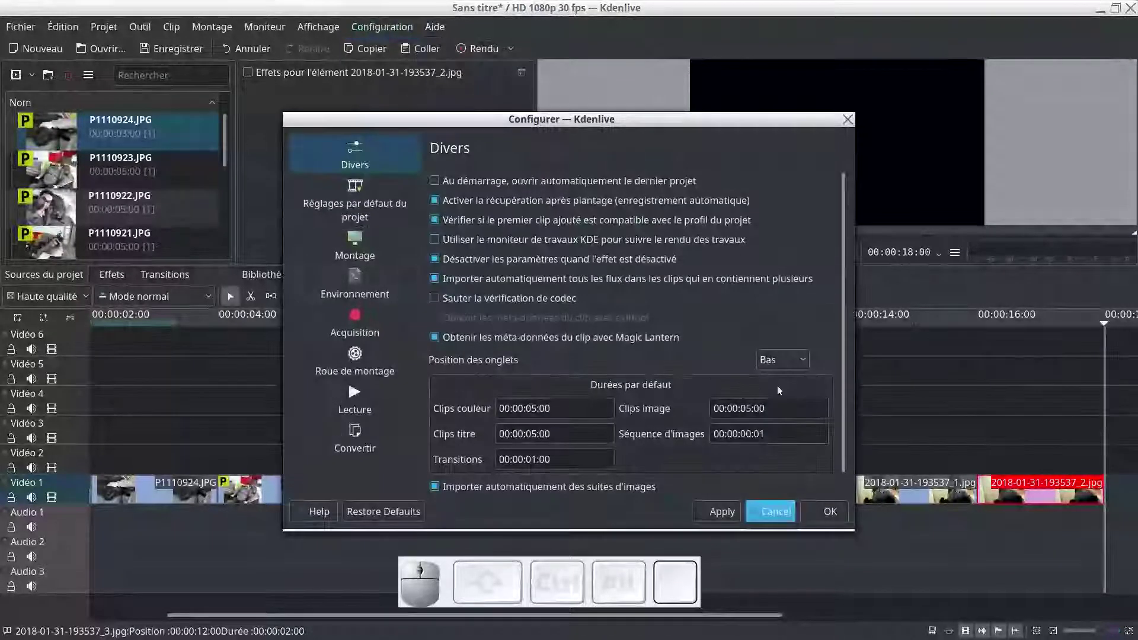
pyautogui.click(749, 408)
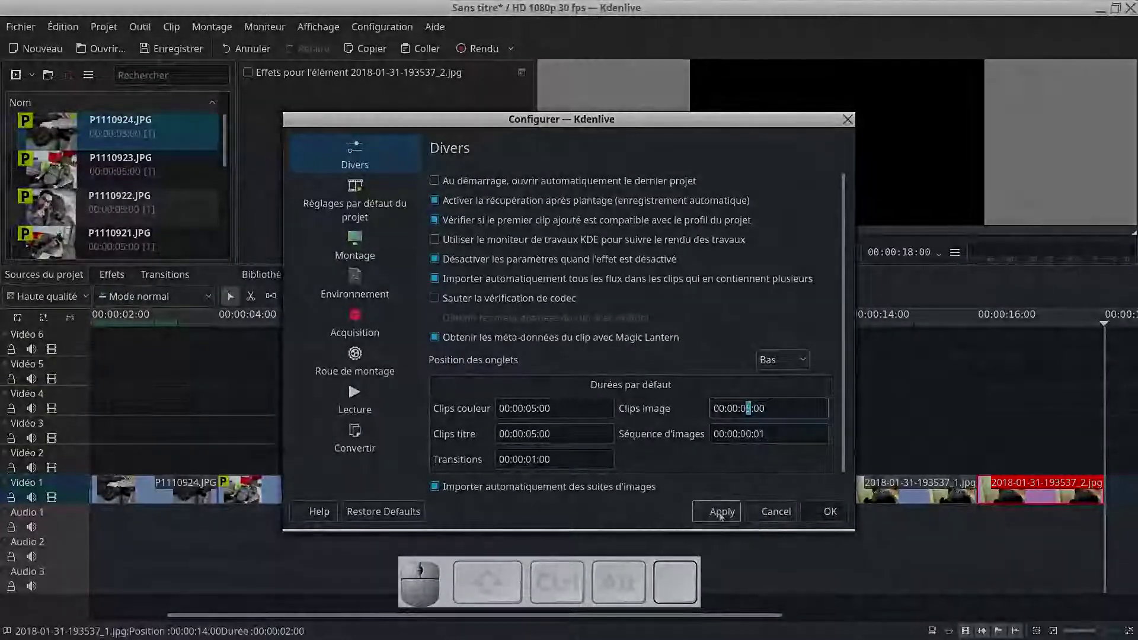
pyautogui.click(785, 515)
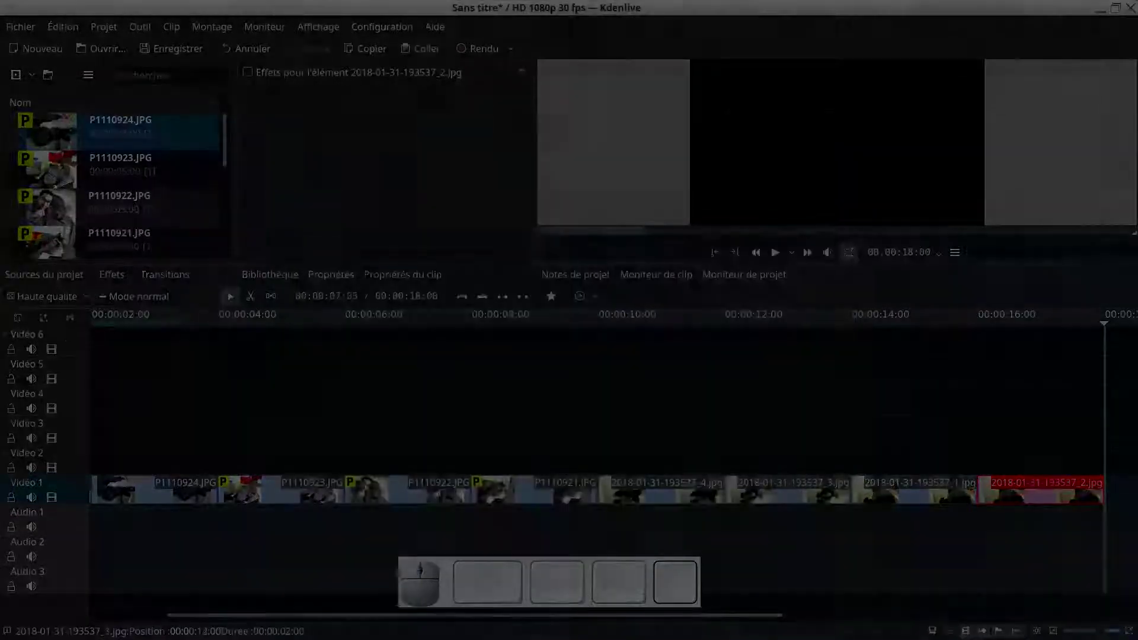